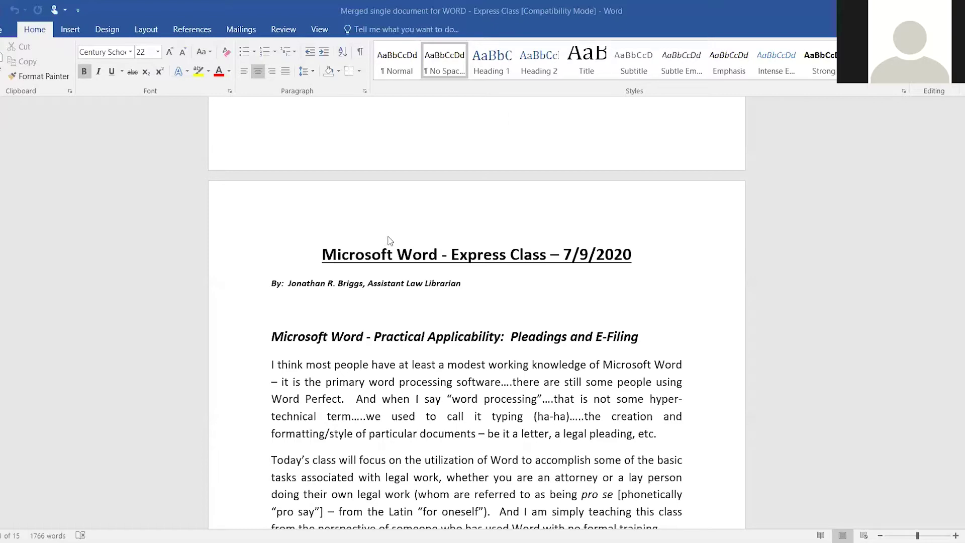
# Step: Scroll past the handout title to the paragraphs defining legal pleadings and introducing the Motion
pyautogui.scroll(-2, 387, 239)
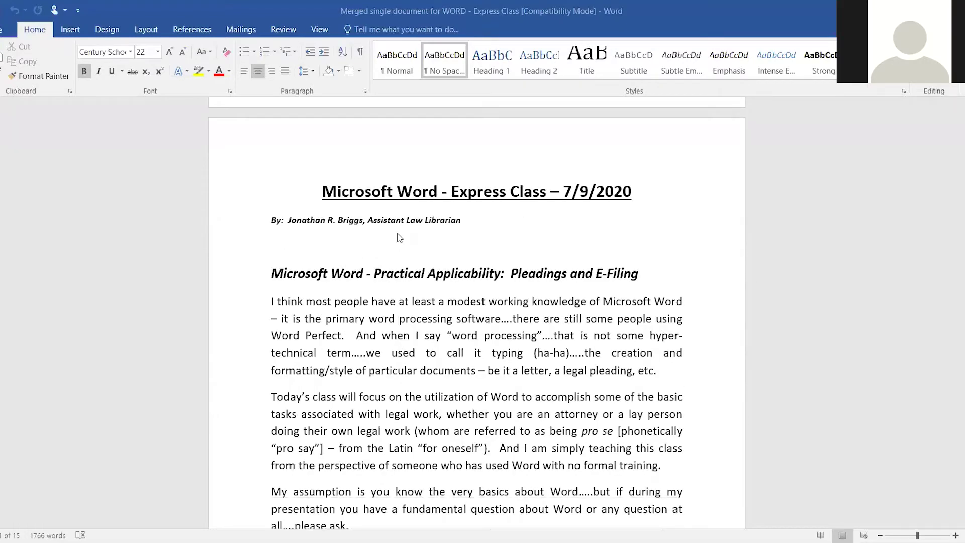
pyautogui.scroll(-1, 400, 254)
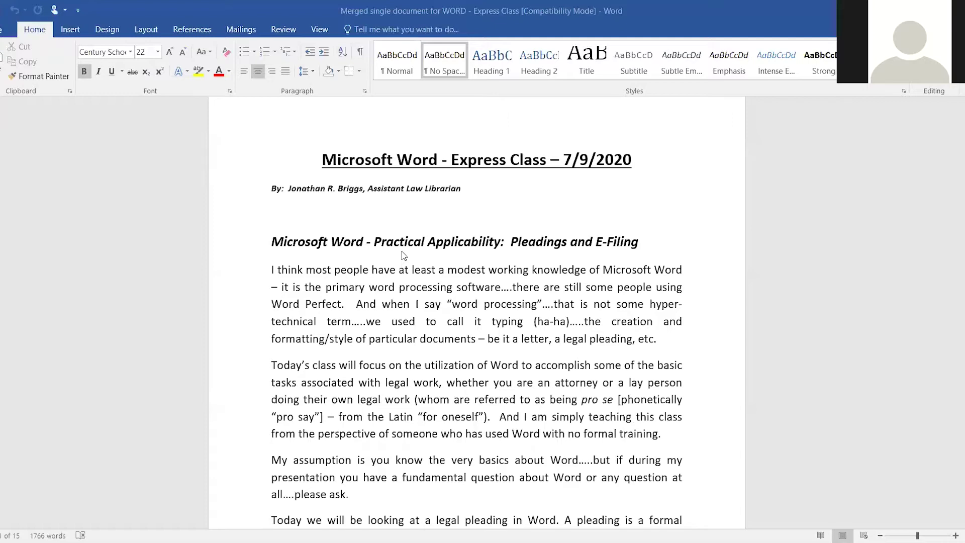
pyautogui.scroll(-3, 468, 370)
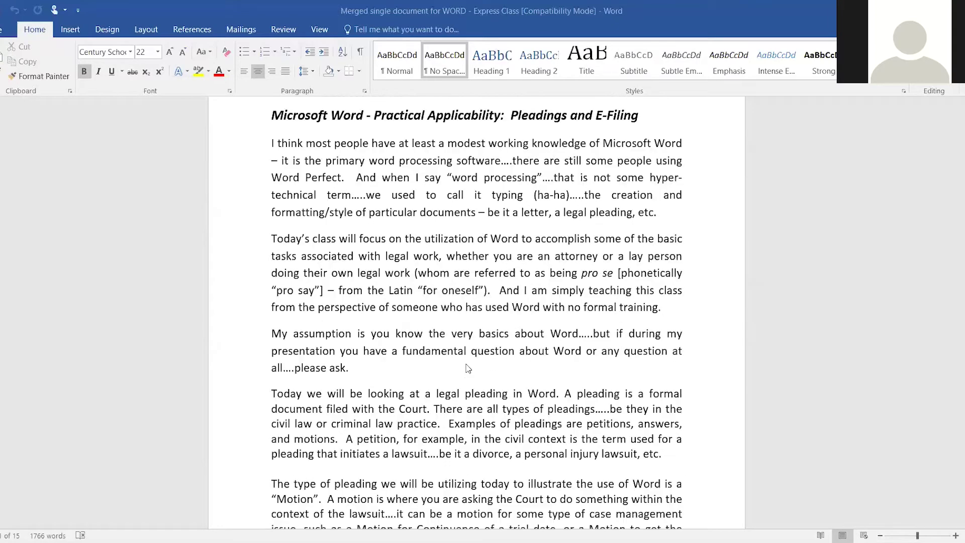
pyautogui.scroll(-2, 468, 369)
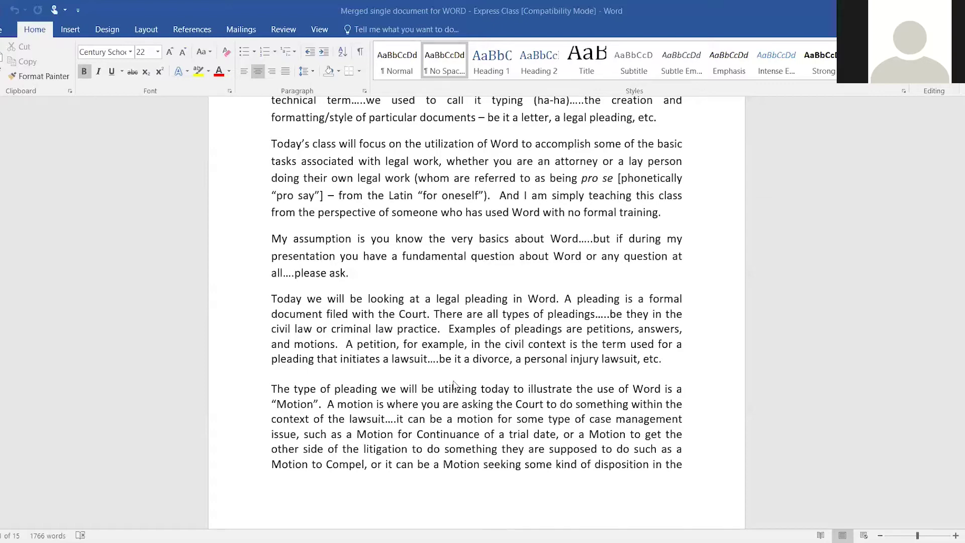
# Step: Scroll to the next page explaining the Traditional Motion for Summary Judgment as a dispositive pleading
pyautogui.scroll(-1, 445, 389)
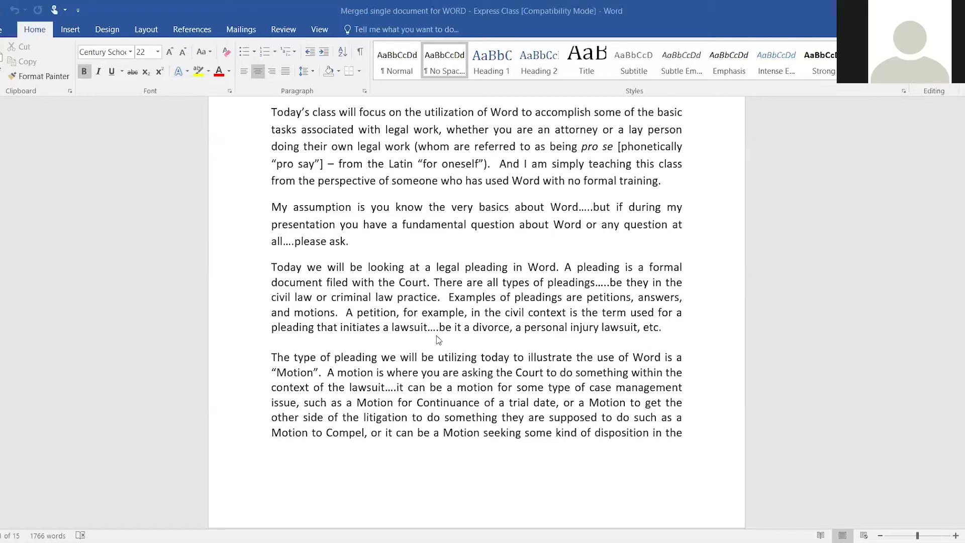
pyautogui.scroll(-1, 440, 338)
pyautogui.scroll(-1, 441, 339)
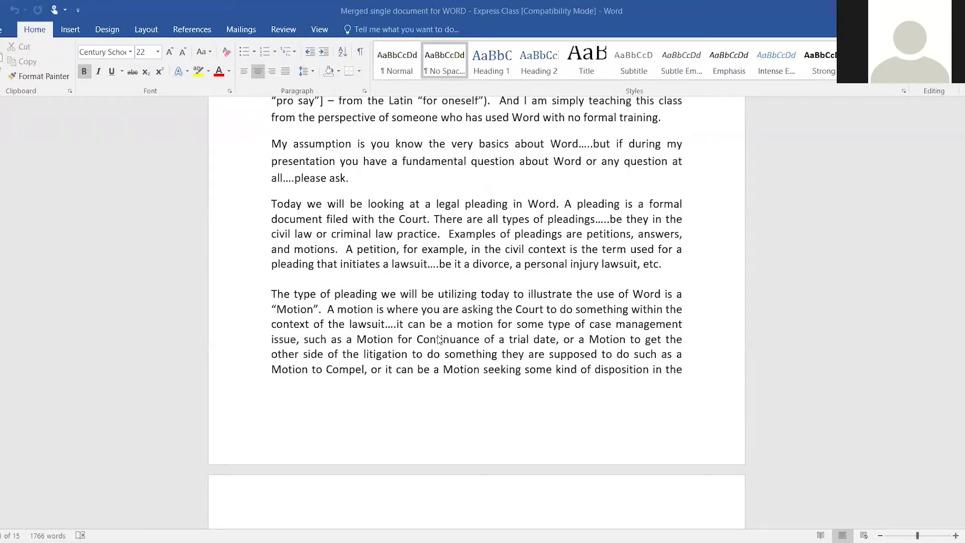
pyautogui.scroll(-1, 440, 340)
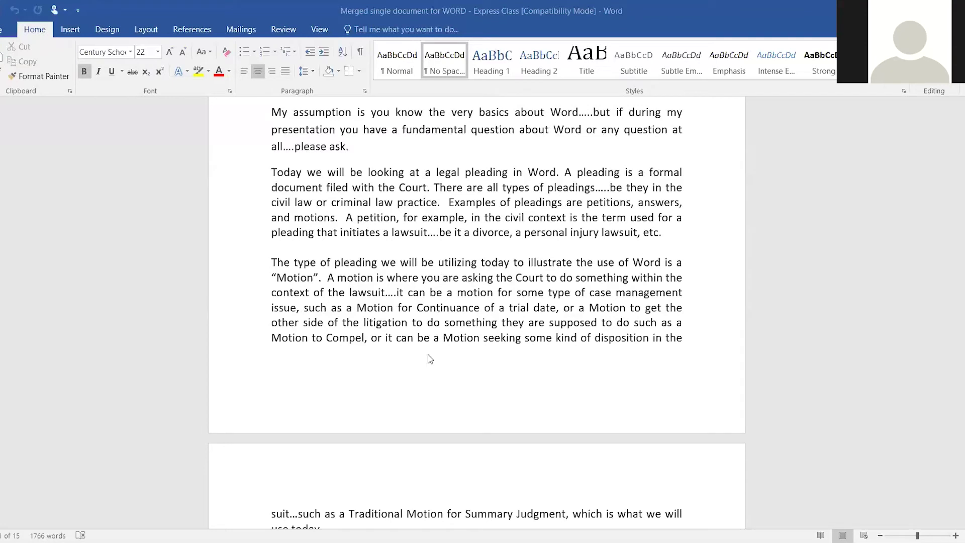
pyautogui.scroll(-1, 651, 293)
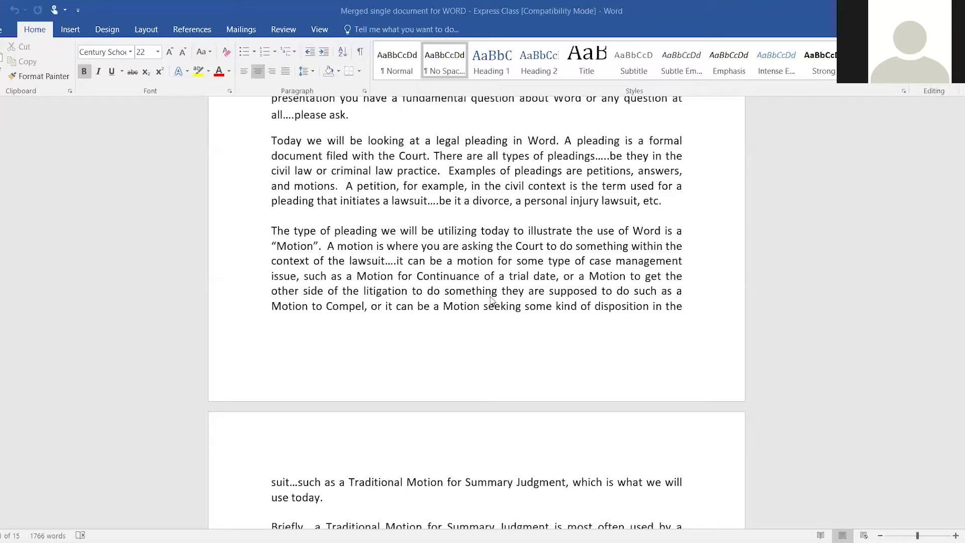
pyautogui.scroll(-3, 491, 299)
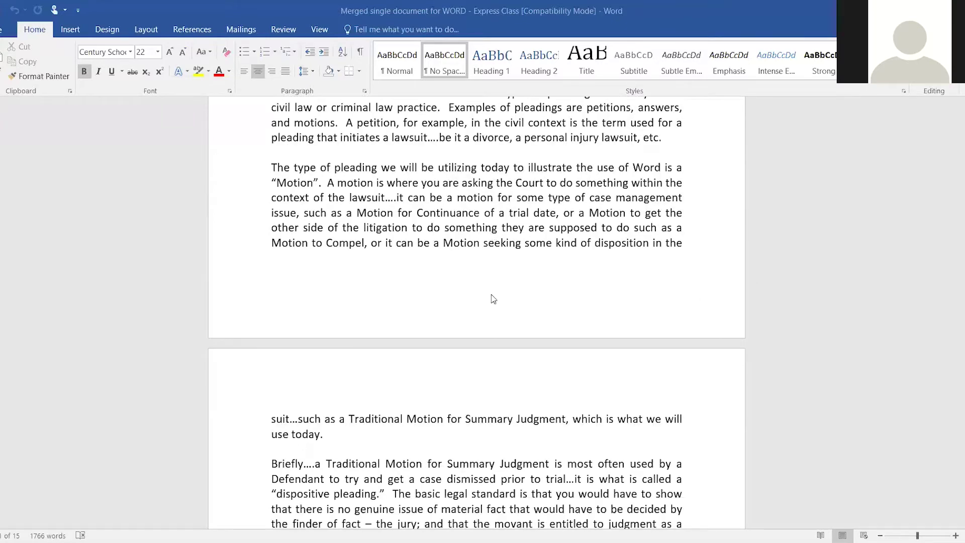
# Step: Scroll to the 'Obtaining Forms and Documents in Word' paragraph and its list beginning '1. Open document'
pyautogui.scroll(-1, 493, 299)
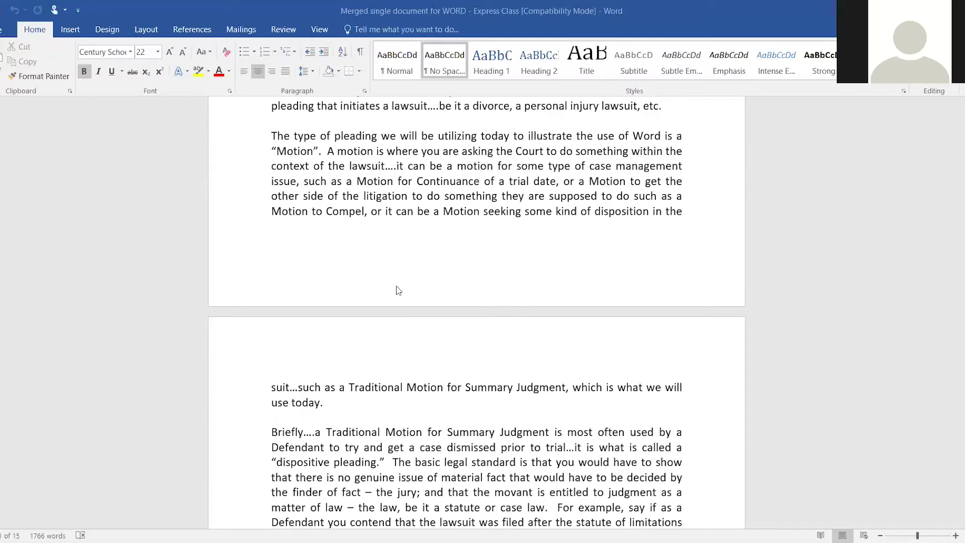
pyautogui.scroll(-2, 413, 332)
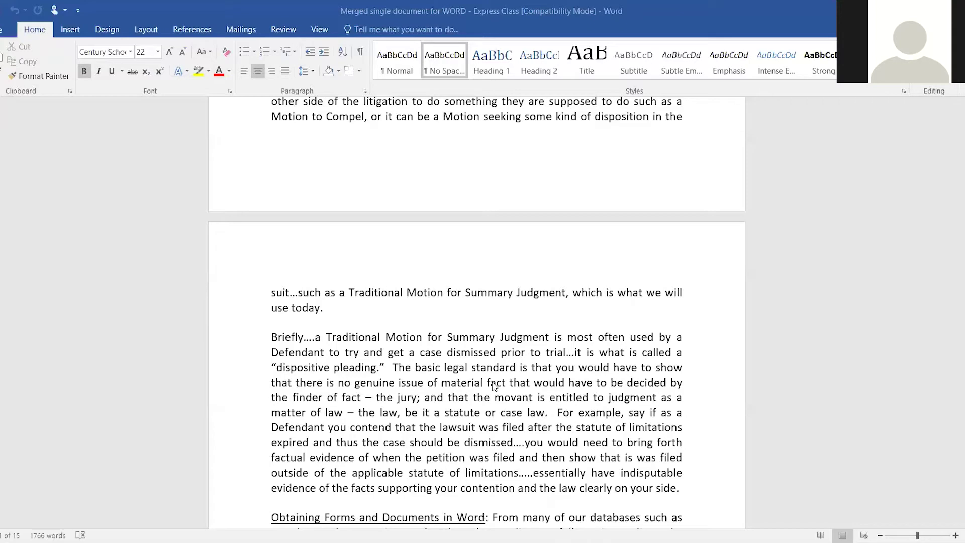
pyautogui.scroll(-2, 458, 402)
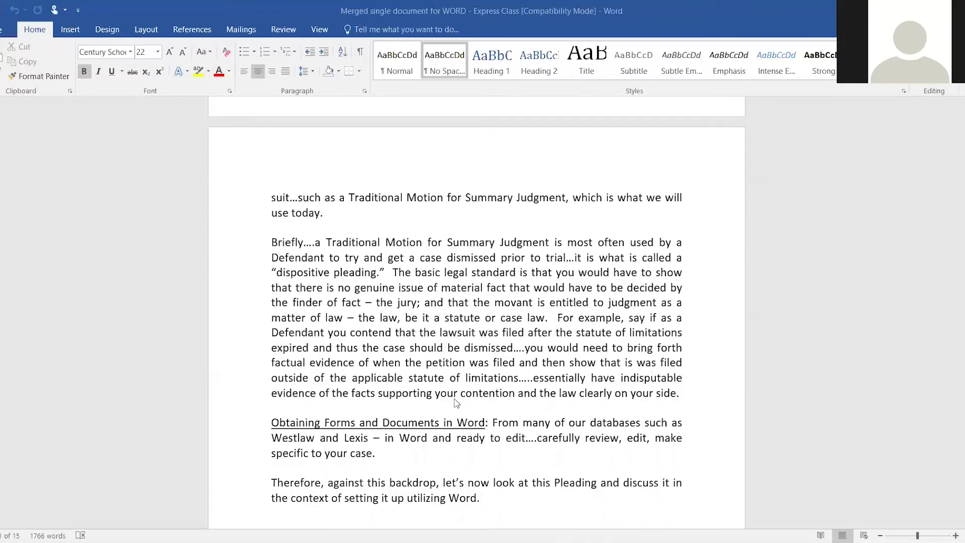
pyautogui.scroll(-1, 456, 403)
pyautogui.scroll(-1, 456, 402)
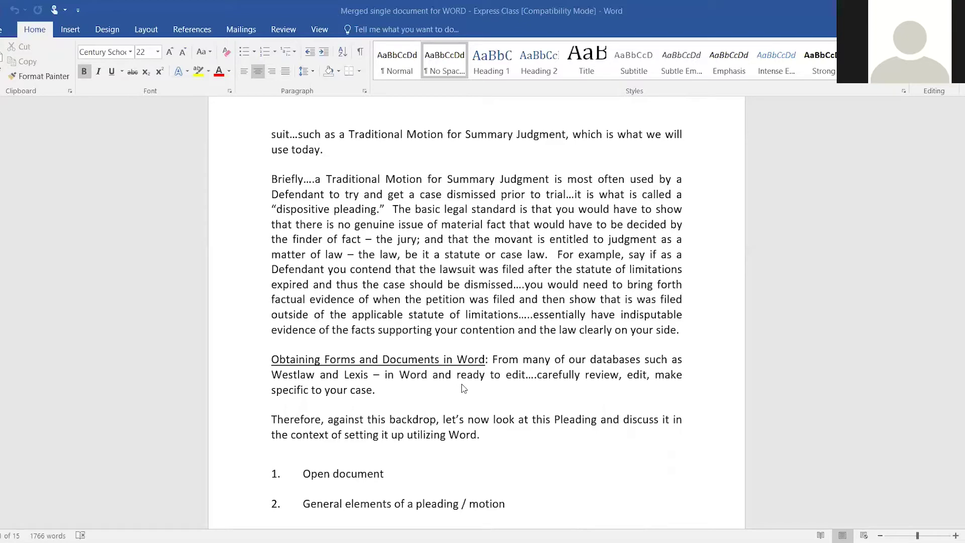
pyautogui.scroll(1, 465, 388)
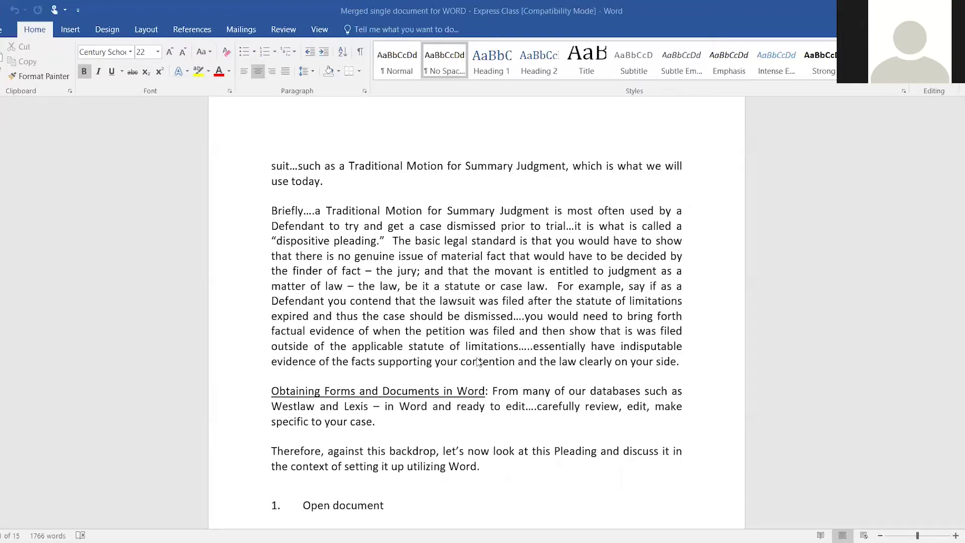
pyautogui.scroll(-1, 479, 363)
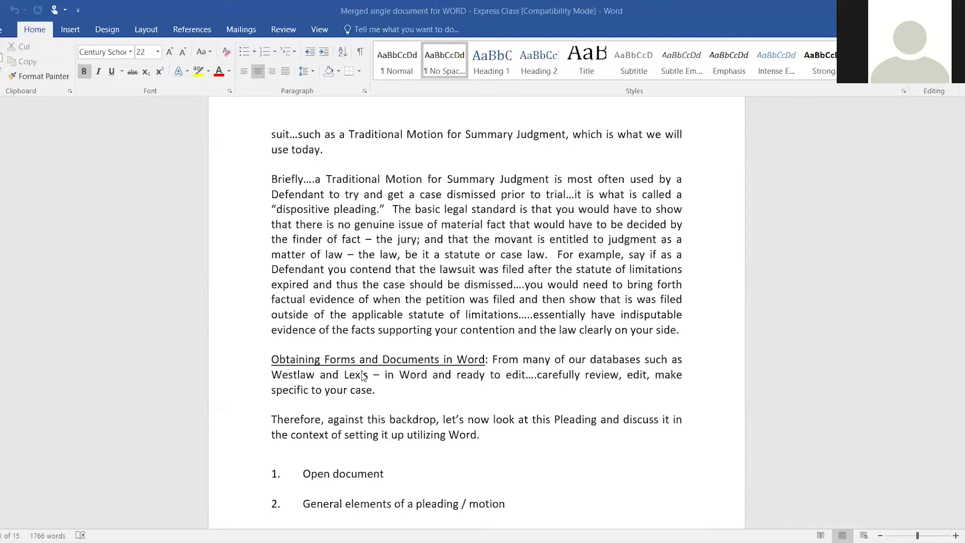
pyautogui.scroll(-1, 363, 376)
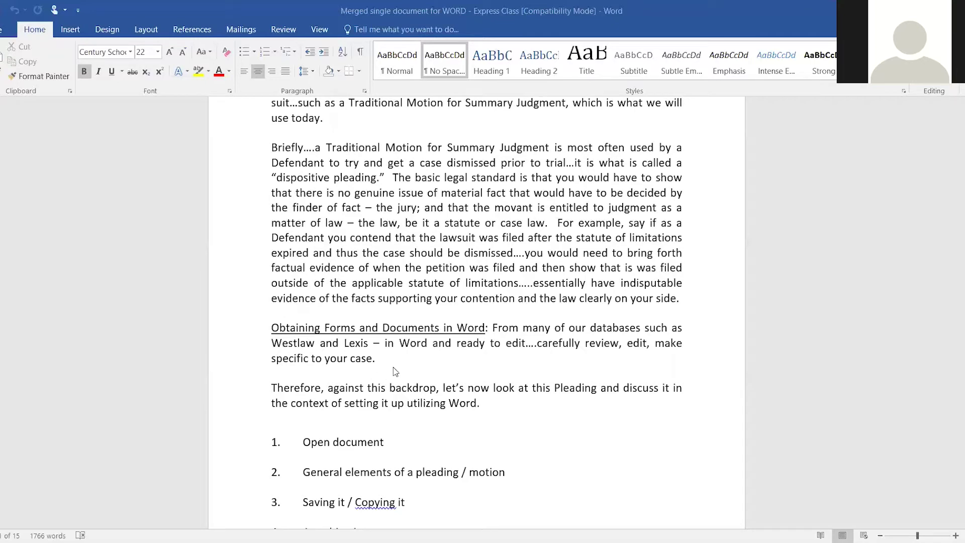
# Step: Scroll through list item 7, then show the document's File Info page with Compatibility Mode status
pyautogui.scroll(-1, 345, 383)
pyautogui.scroll(-1, 347, 387)
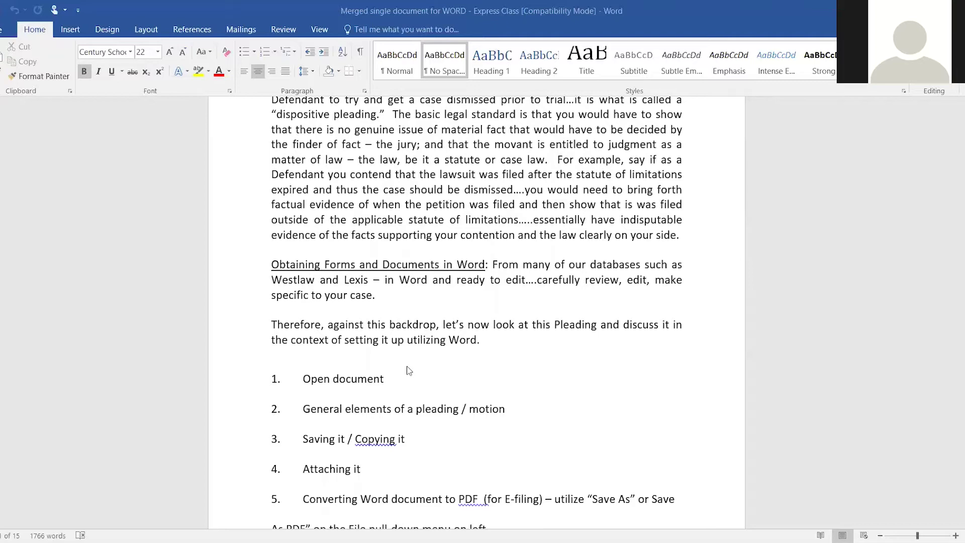
pyautogui.scroll(-1, 408, 371)
pyautogui.scroll(-1, 408, 370)
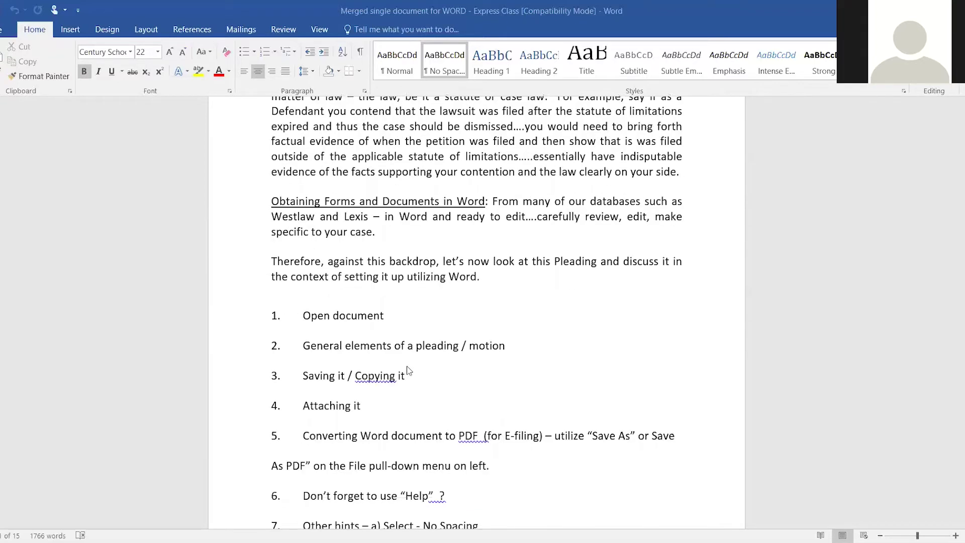
pyautogui.scroll(-1, 409, 371)
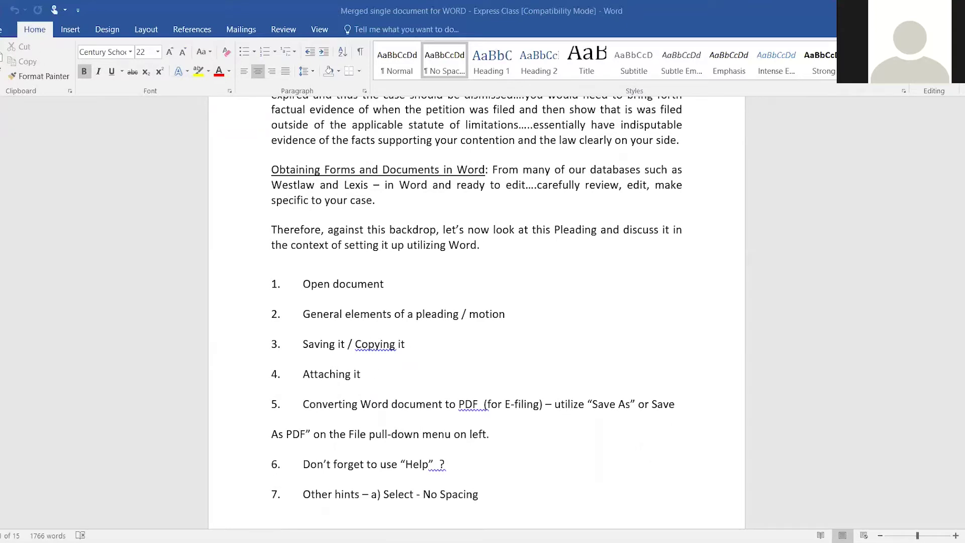
pyautogui.click(3, 35)
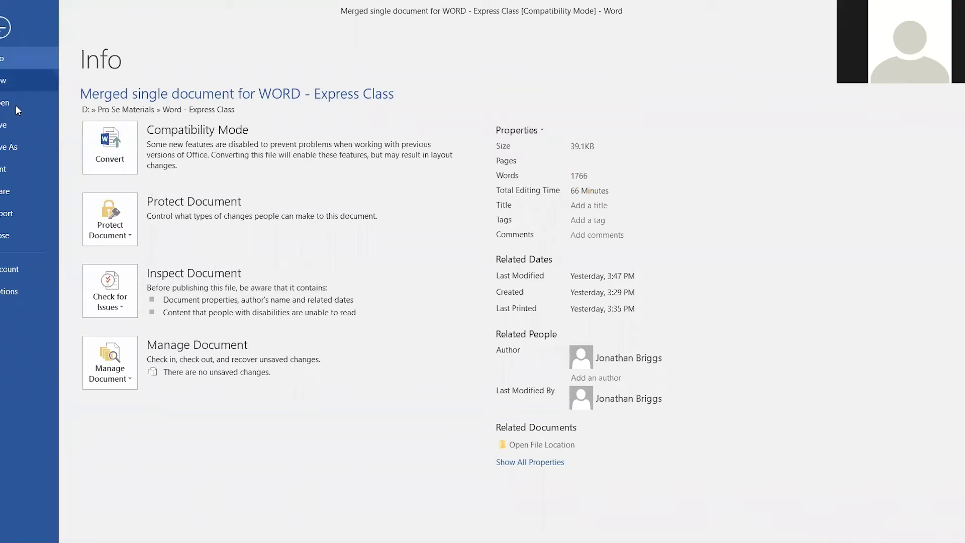
# Step: Glance at the File > New templates page, then go back to the handout's steps 1–7
pyautogui.click(6, 86)
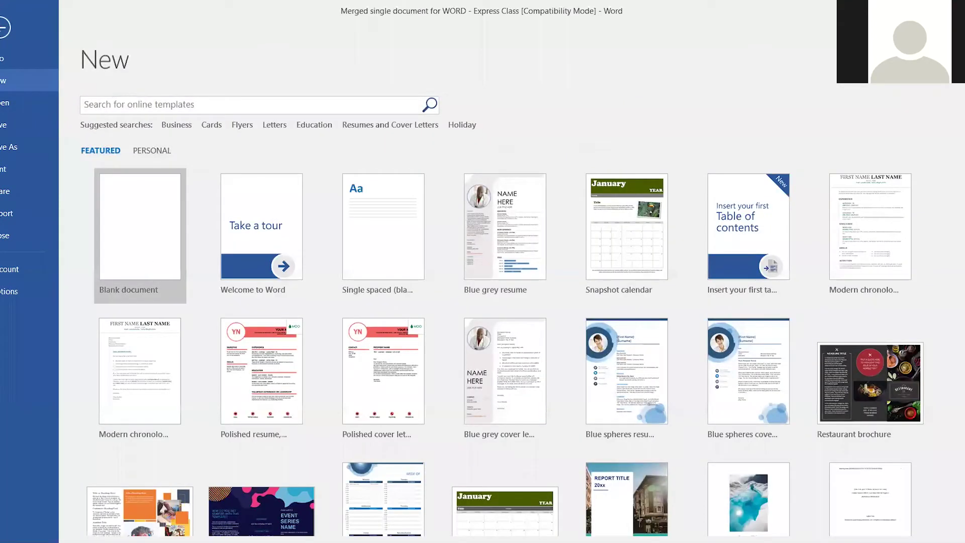
pyautogui.click(5, 27)
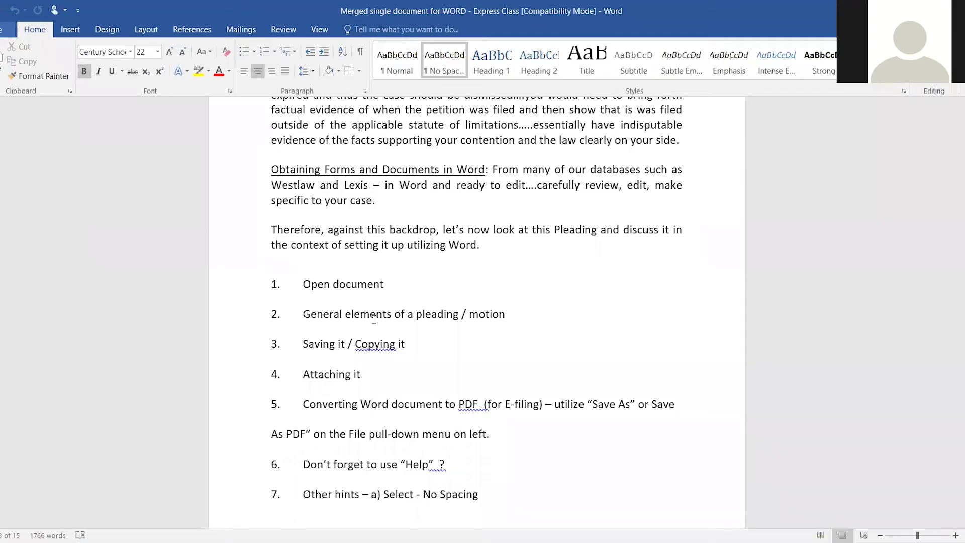
pyautogui.scroll(-1, 510, 410)
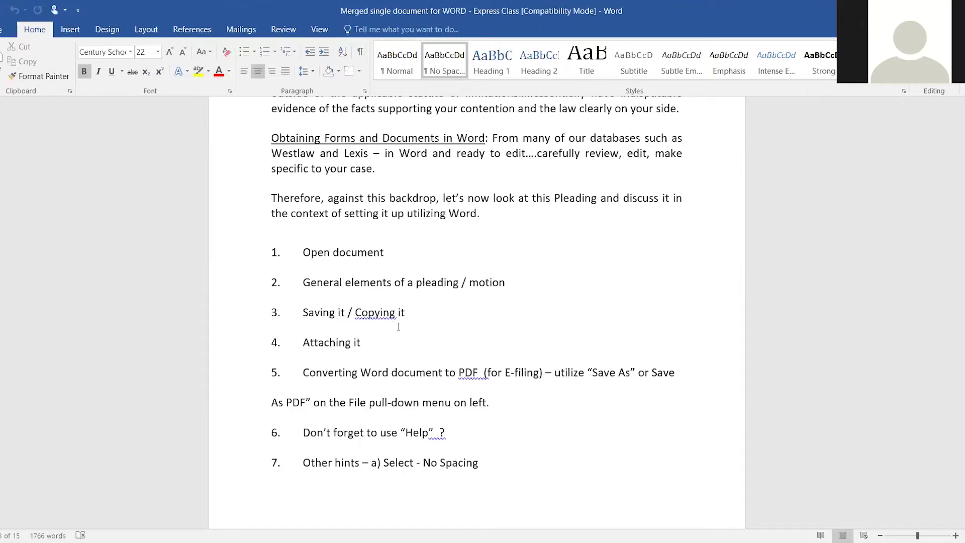
pyautogui.scroll(-1, 398, 327)
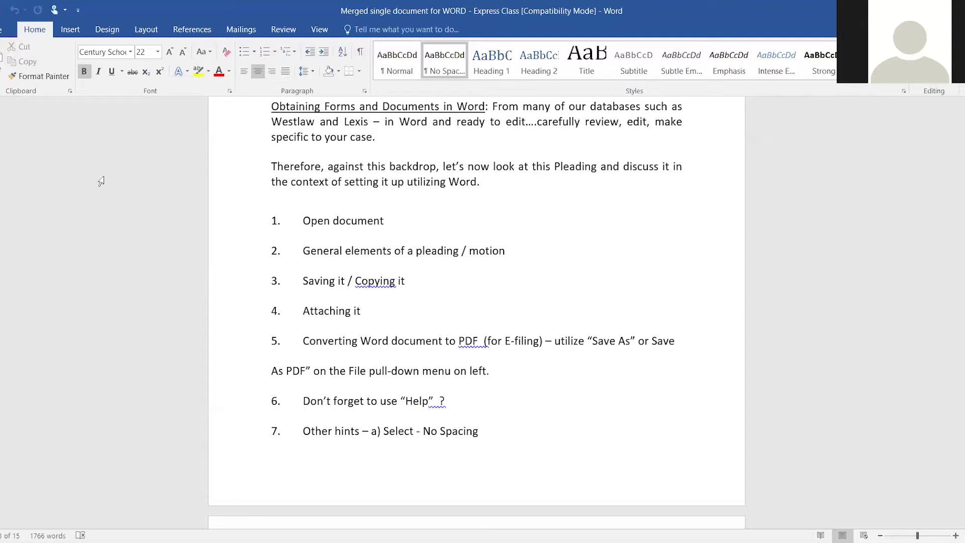
# Step: Show the File > Save As locations, including the 'Word - Express Class' folder
pyautogui.click(2, 30)
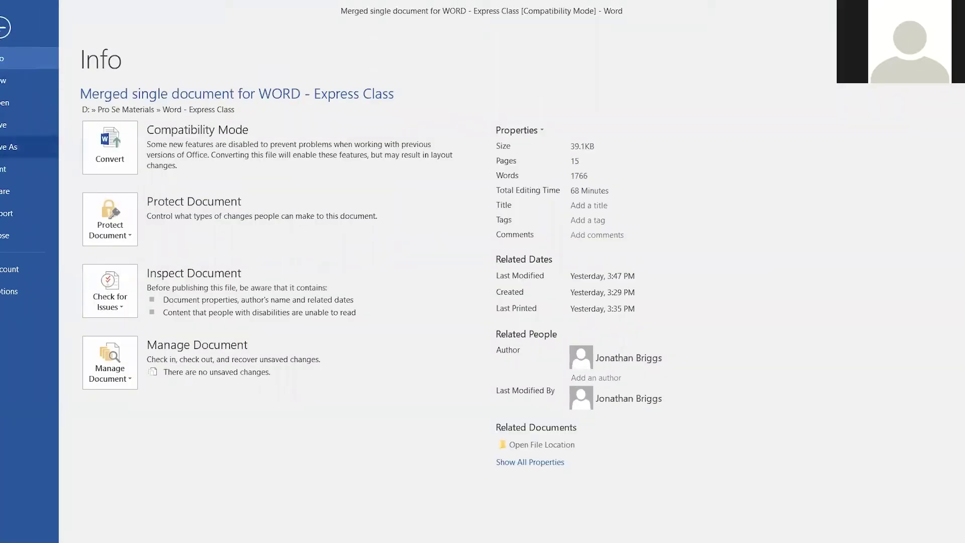
pyautogui.click(7, 153)
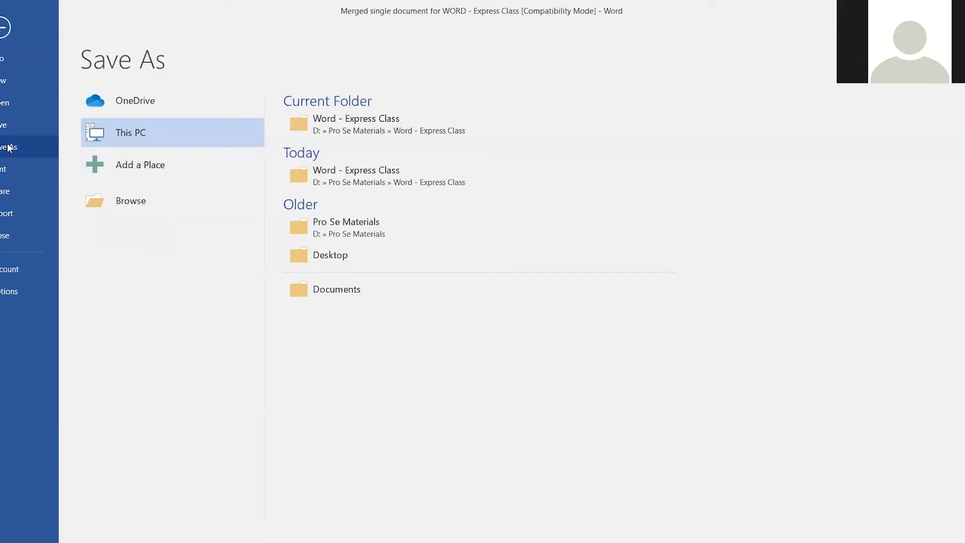
# Step: Leave the Save As page without saving and return to the handout's numbered steps
pyautogui.click(3, 29)
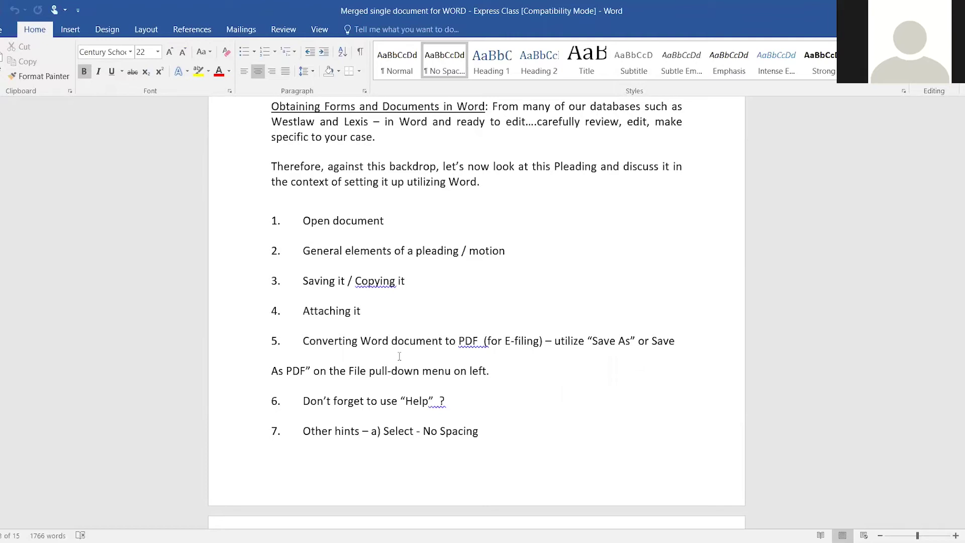
pyautogui.scroll(-3, 399, 356)
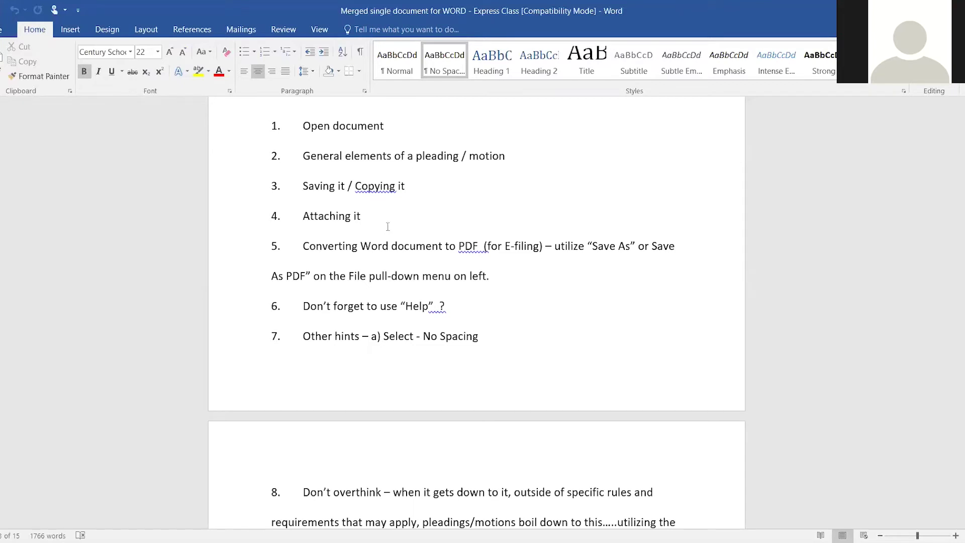
pyautogui.scroll(-5, 388, 226)
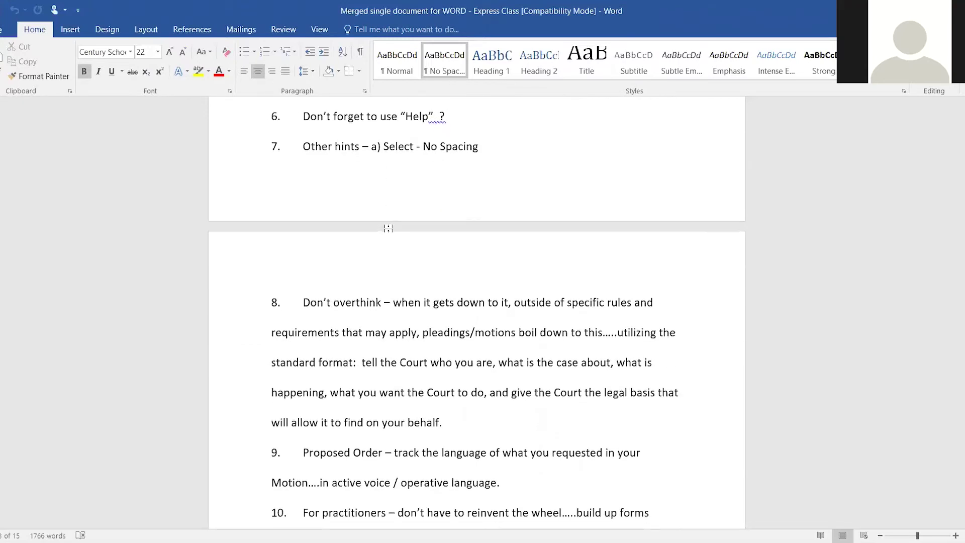
pyautogui.scroll(-1, 389, 228)
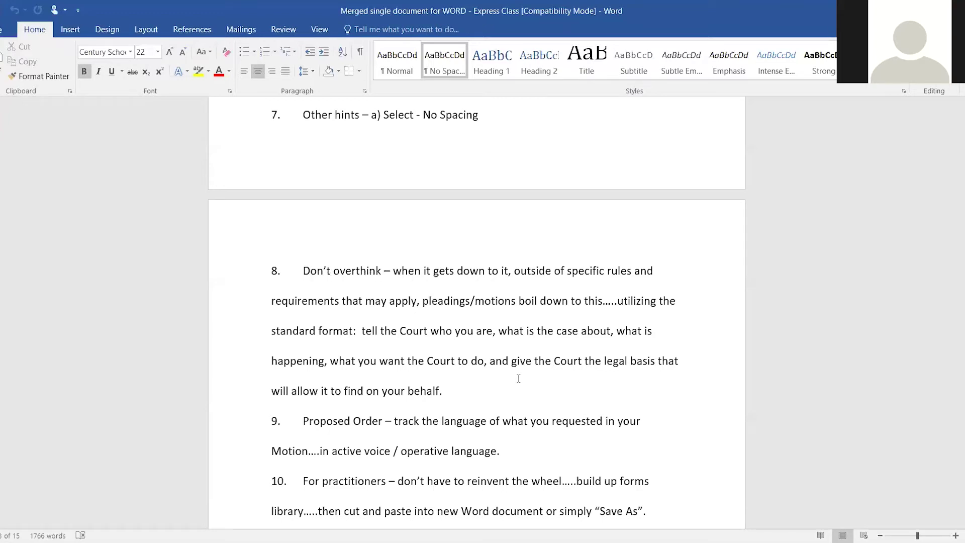
pyautogui.scroll(-1, 518, 378)
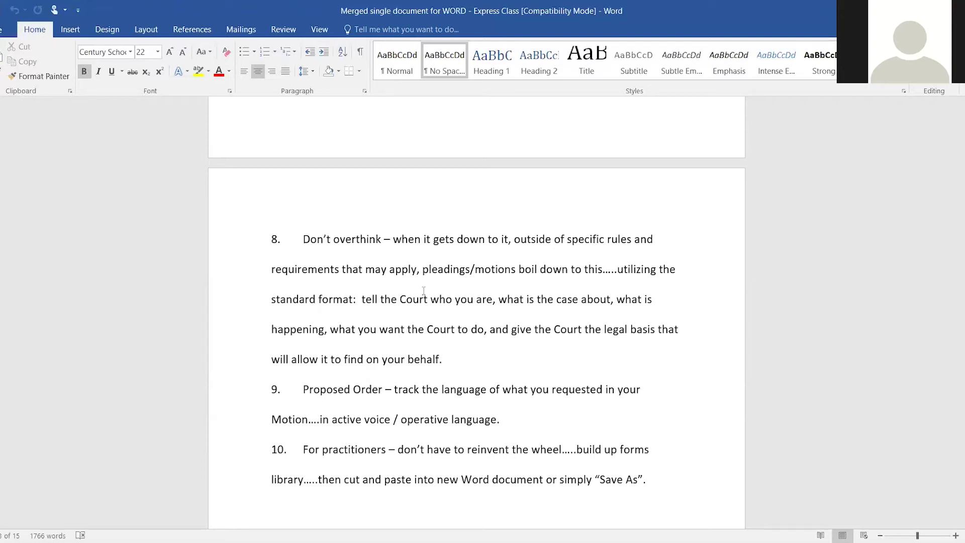
pyautogui.scroll(-1, 435, 298)
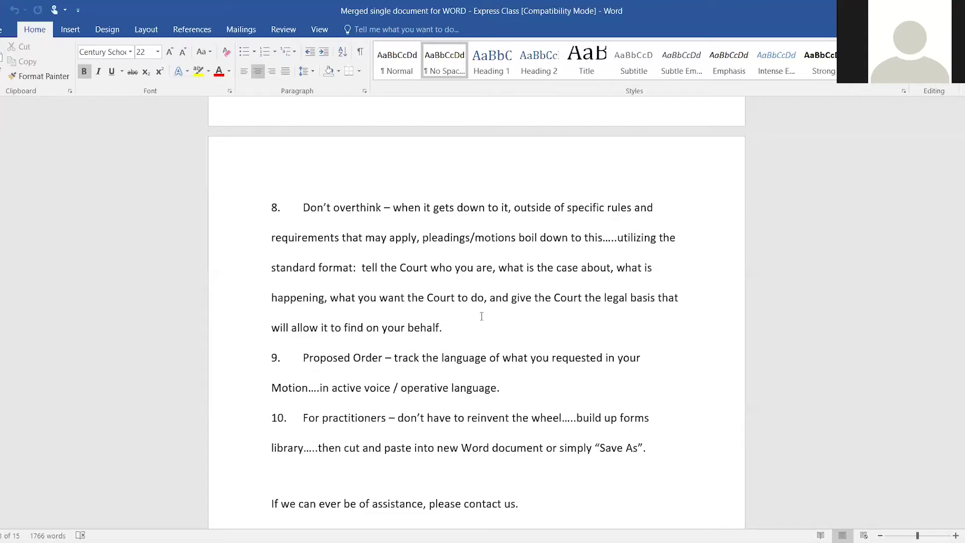
pyautogui.scroll(-3, 482, 319)
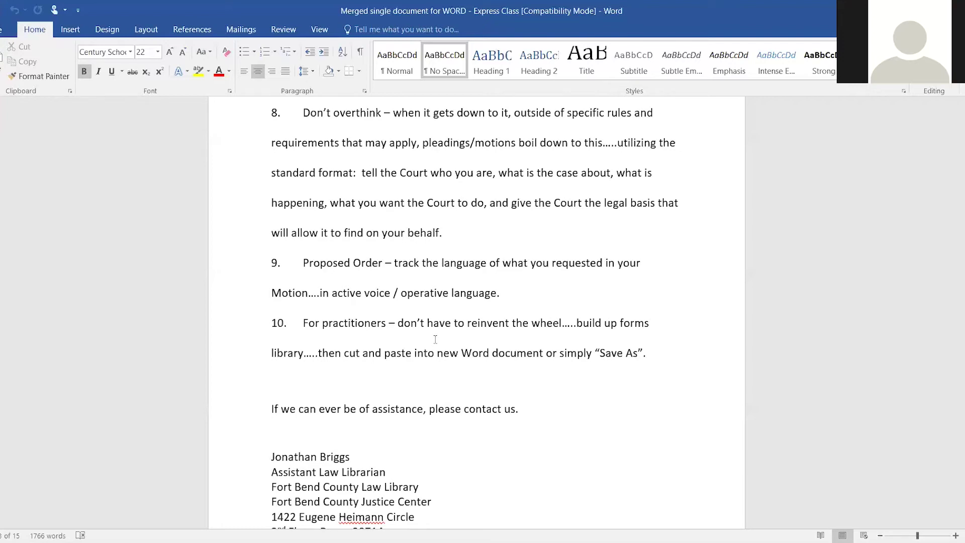
pyautogui.scroll(-2, 435, 340)
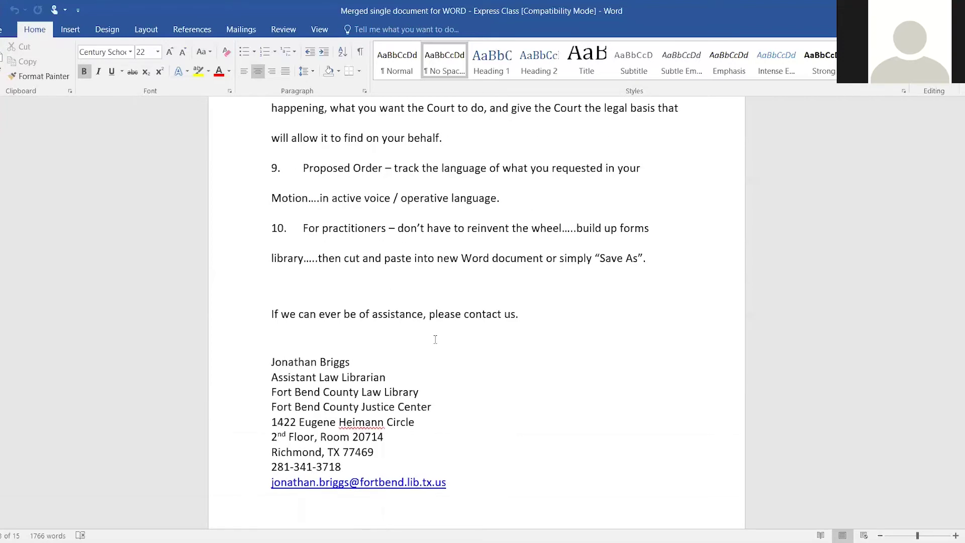
pyautogui.scroll(-2, 409, 311)
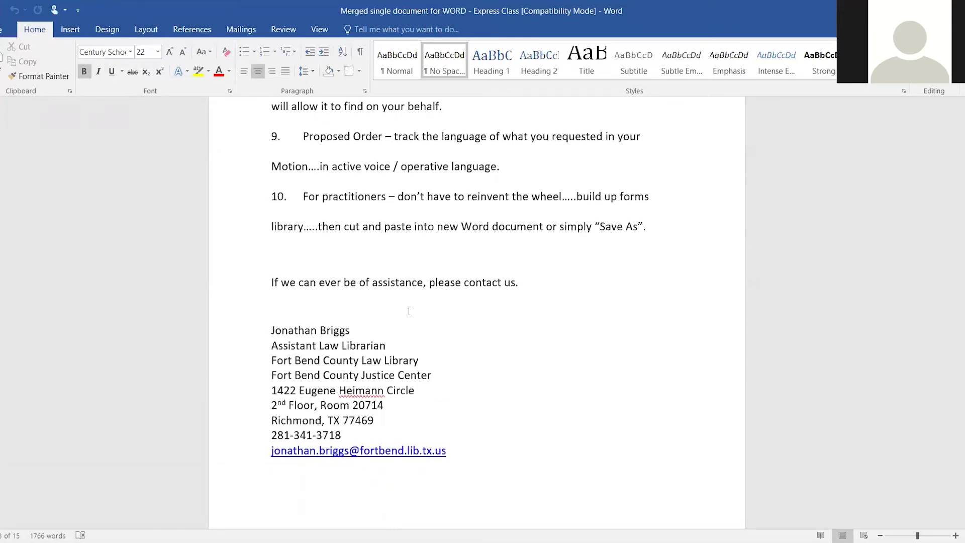
pyautogui.scroll(-1, 409, 311)
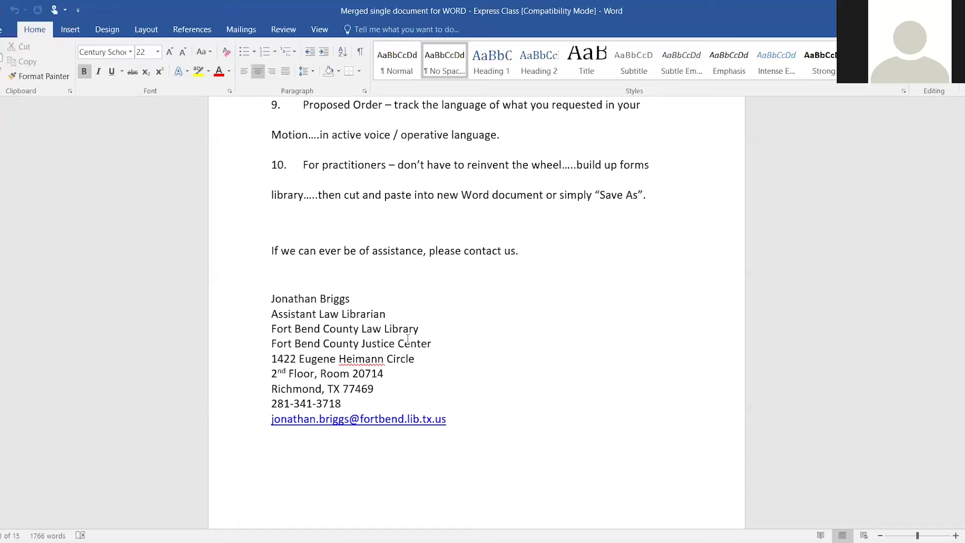
# Step: Scroll the sample motion from 'THE TITLE' caption to 'THE BODY OF THE PLEADING' and INTRODUCTION
pyautogui.scroll(-5, 408, 338)
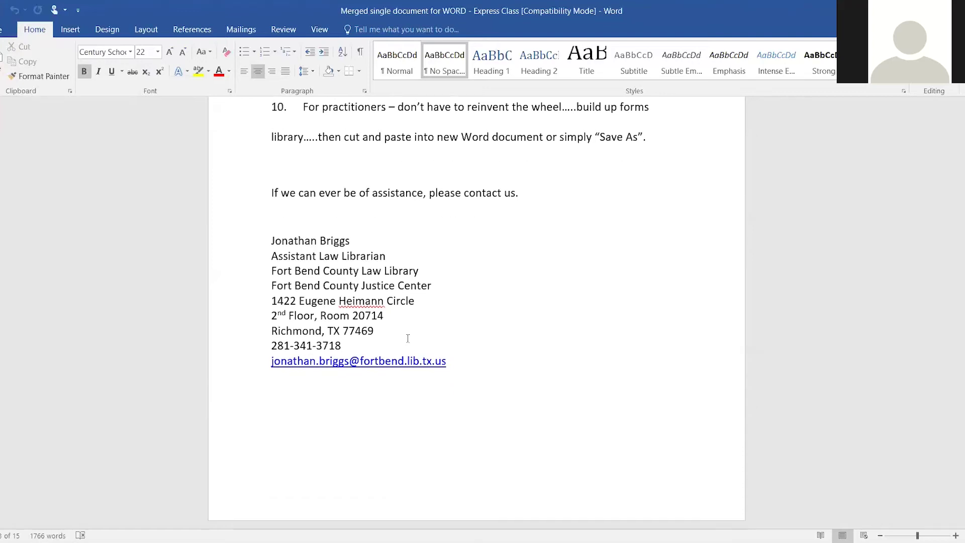
pyautogui.scroll(-6, 407, 337)
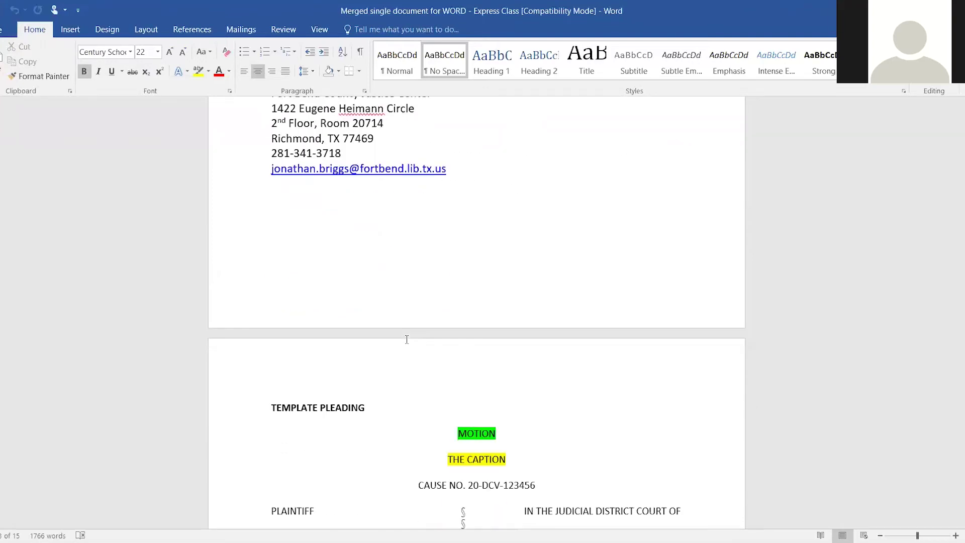
pyautogui.scroll(-1, 407, 343)
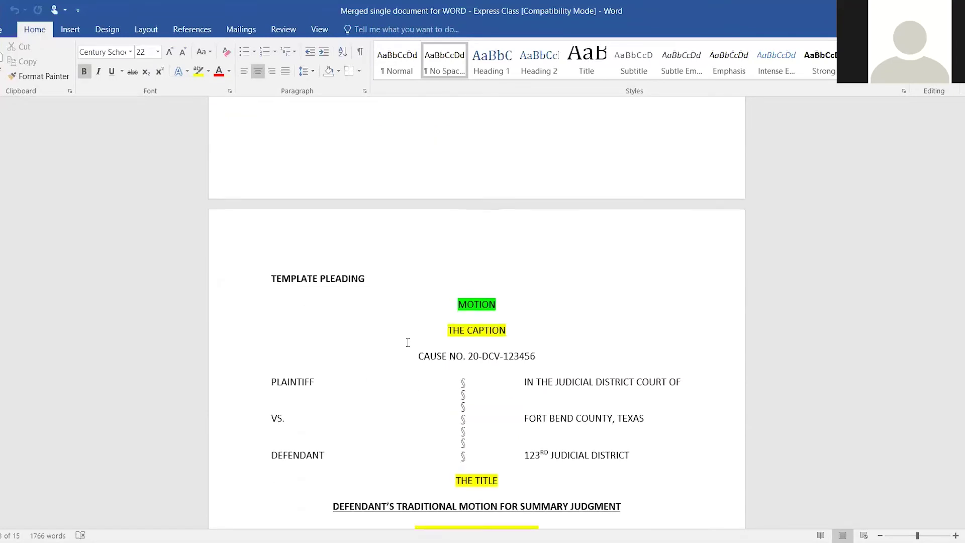
pyautogui.scroll(-2, 408, 342)
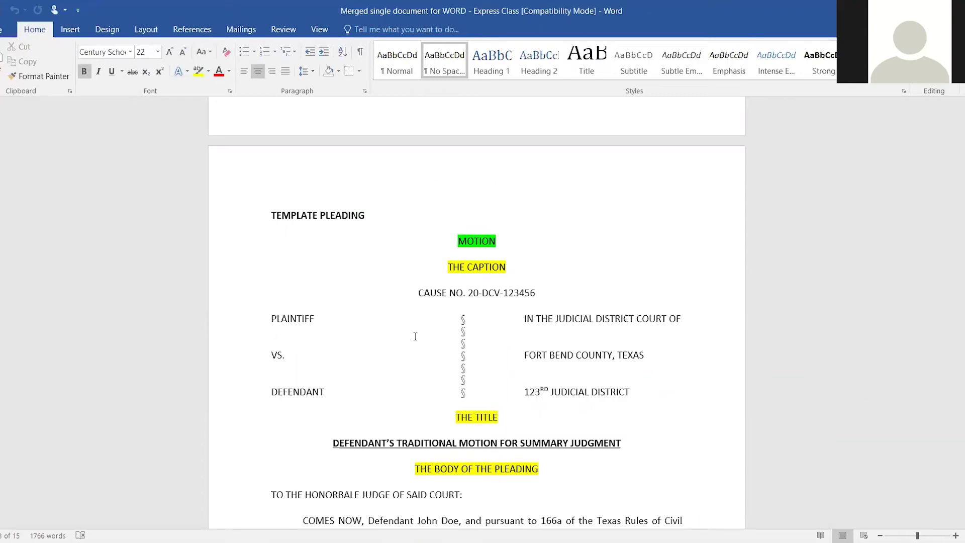
pyautogui.scroll(-1, 415, 336)
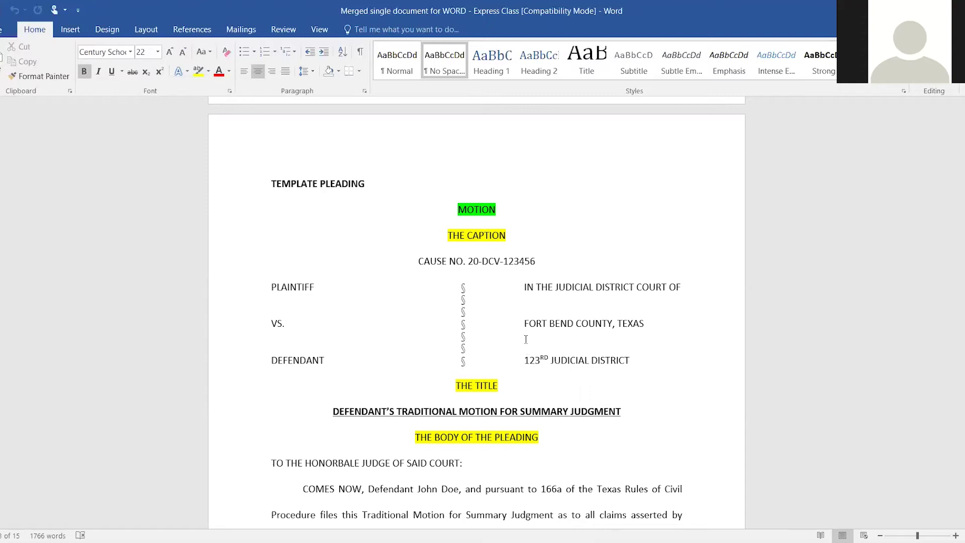
pyautogui.scroll(-1, 526, 349)
pyautogui.scroll(-2, 529, 339)
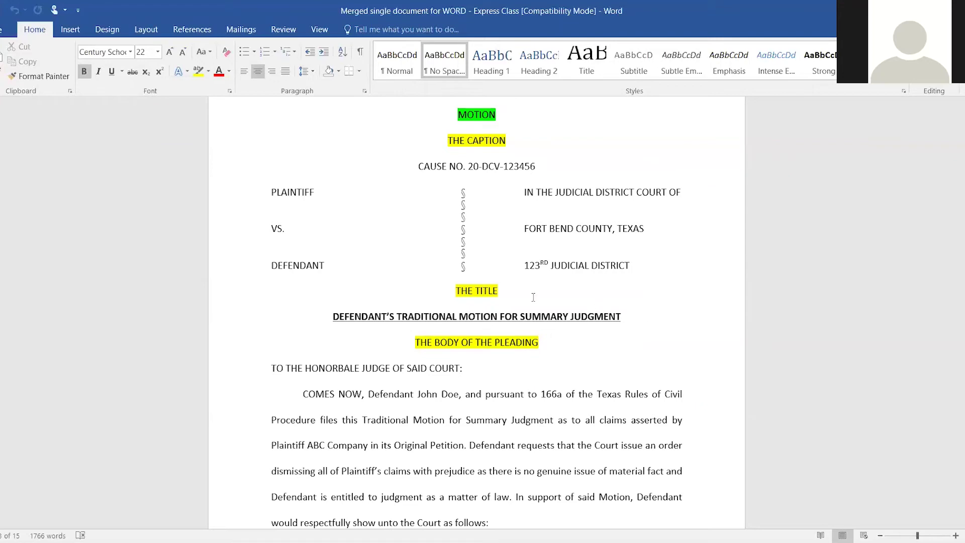
pyautogui.scroll(-2, 444, 332)
pyautogui.scroll(-2, 444, 331)
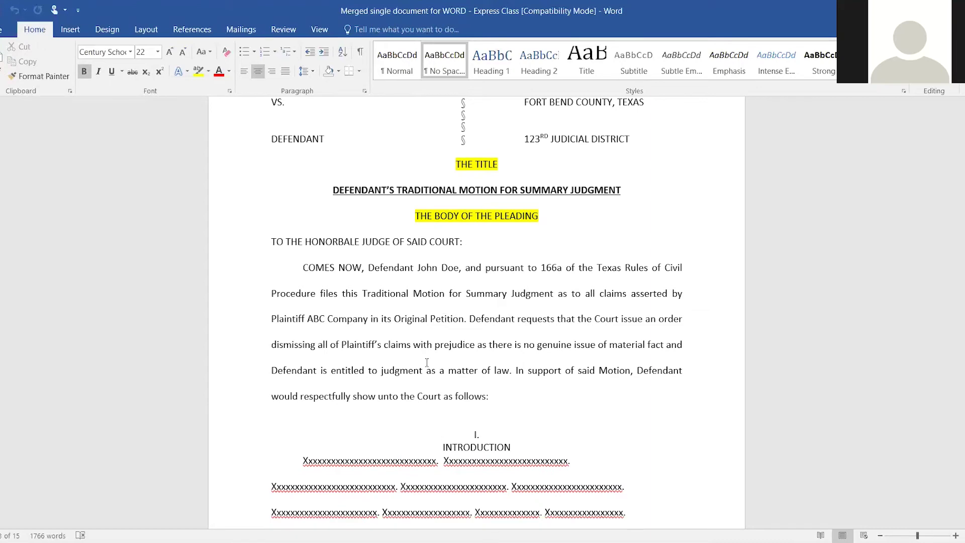
# Step: Scroll to sections II. BACKGROUND FACTS, III. STANDARD OF REVIEW and IV. SUMMARY JUDGMENT EVIDENCE
pyautogui.scroll(-5, 427, 363)
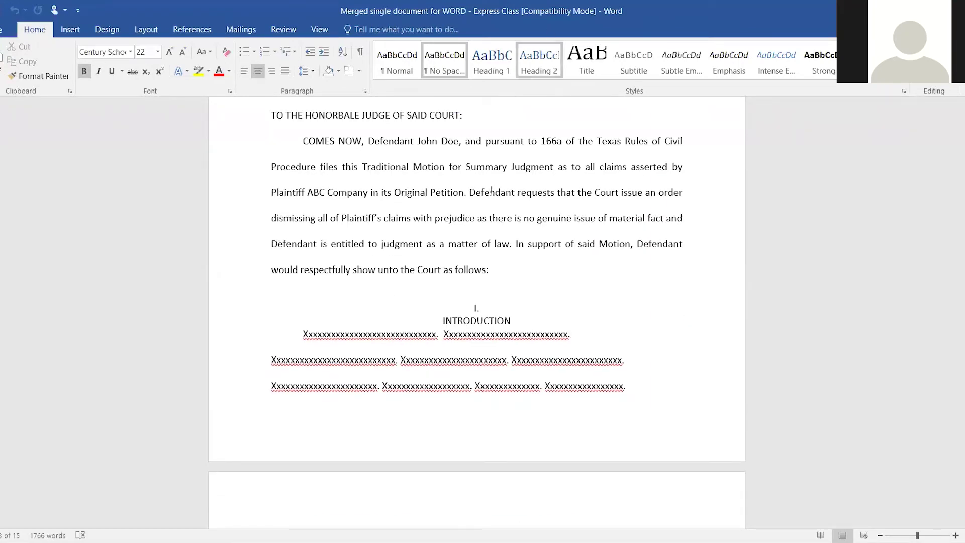
pyautogui.scroll(-4, 482, 211)
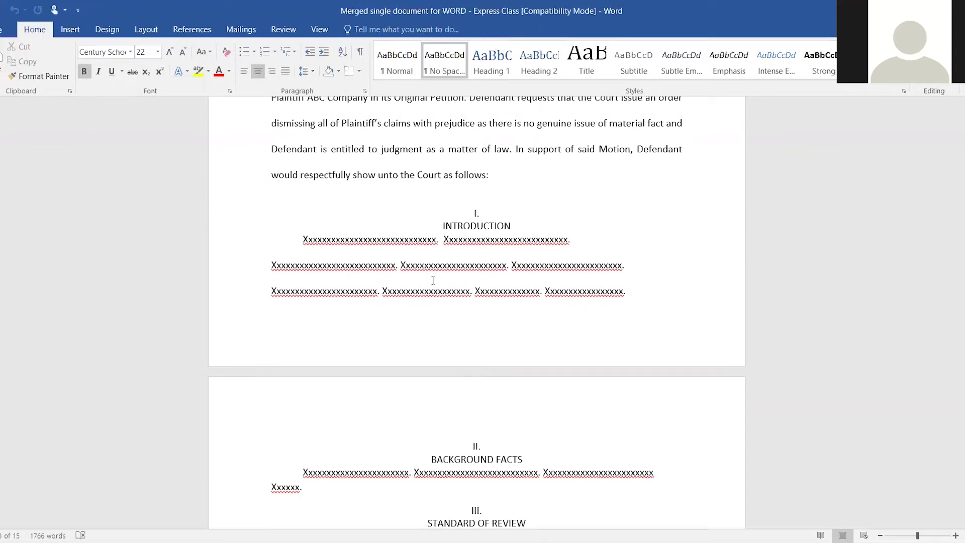
pyautogui.scroll(-1, 428, 272)
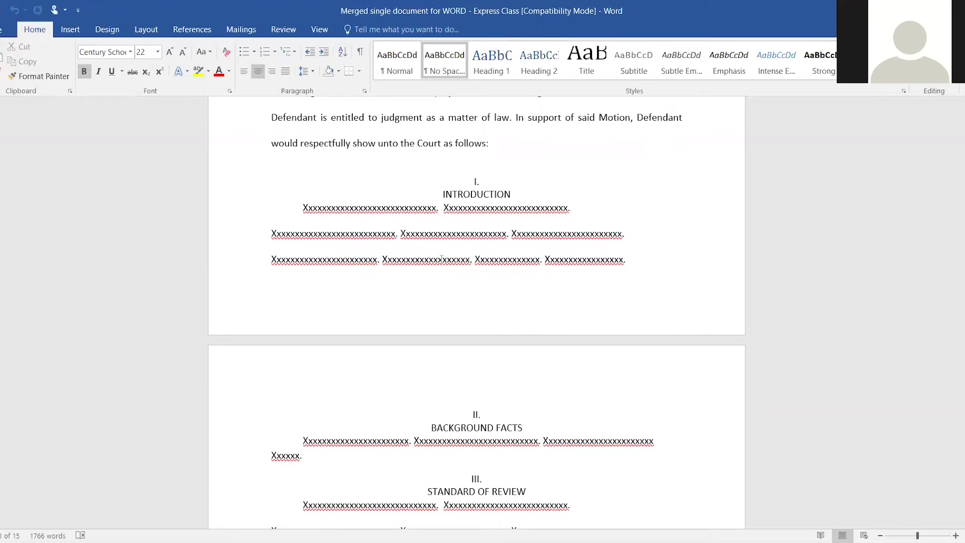
pyautogui.scroll(-1, 451, 277)
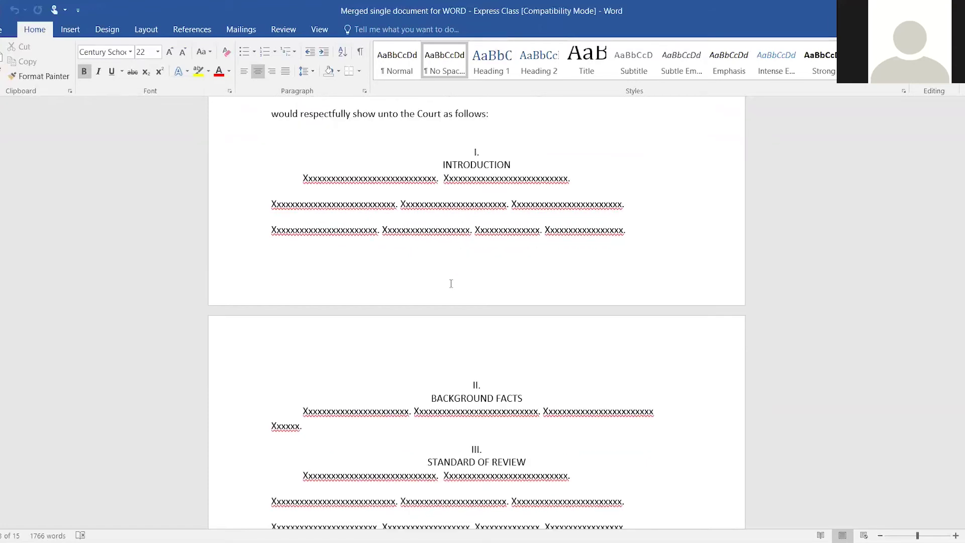
pyautogui.scroll(-3, 451, 284)
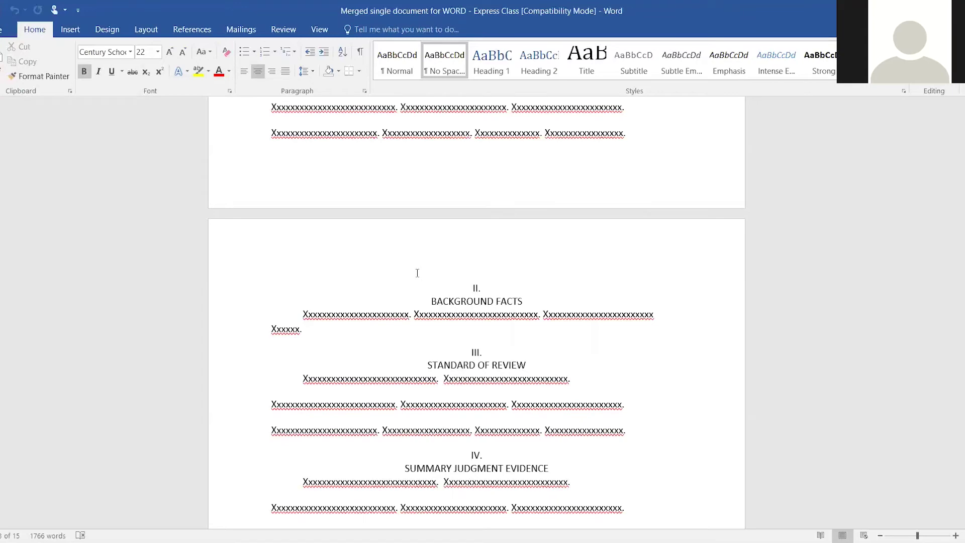
# Step: Scroll through sections V. ARGUMENT & AUTHORITIES and VI. CONCLUSION down to VII. PRAYER
pyautogui.scroll(-5, 417, 273)
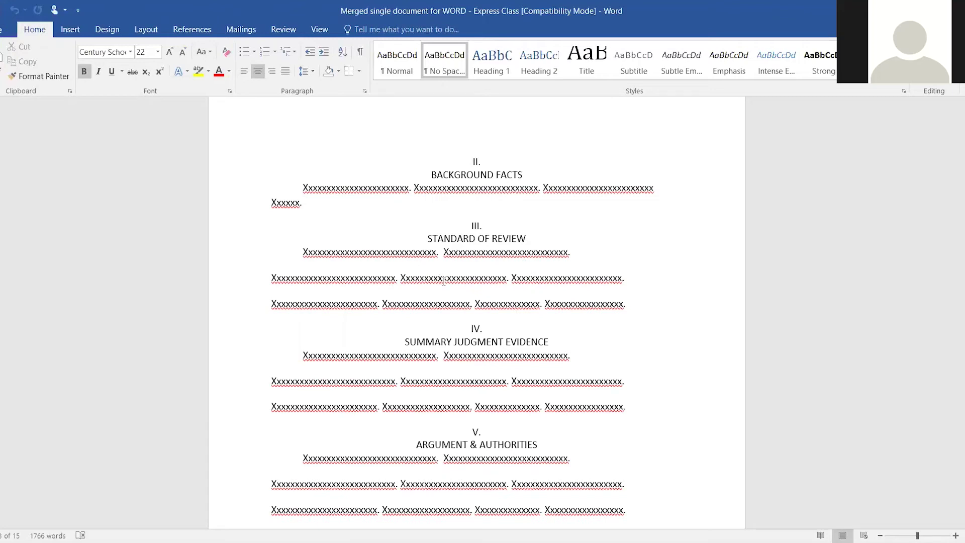
pyautogui.scroll(-5, 444, 280)
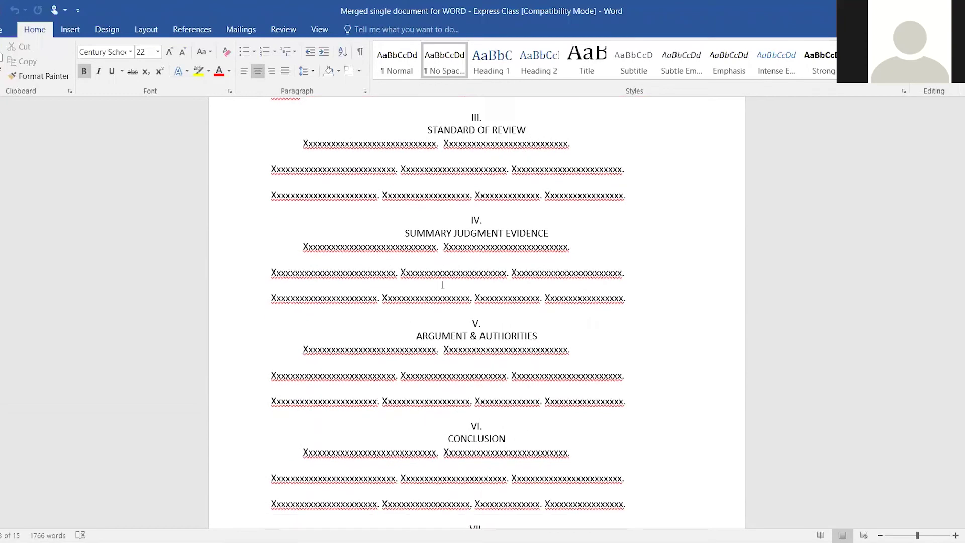
pyautogui.scroll(-1, 442, 285)
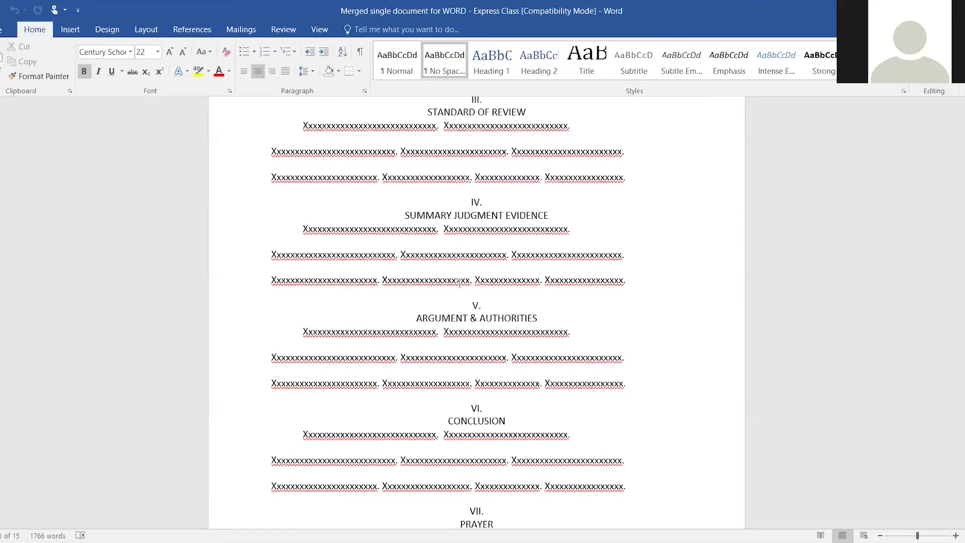
pyautogui.scroll(-1, 458, 296)
pyautogui.scroll(-1, 457, 305)
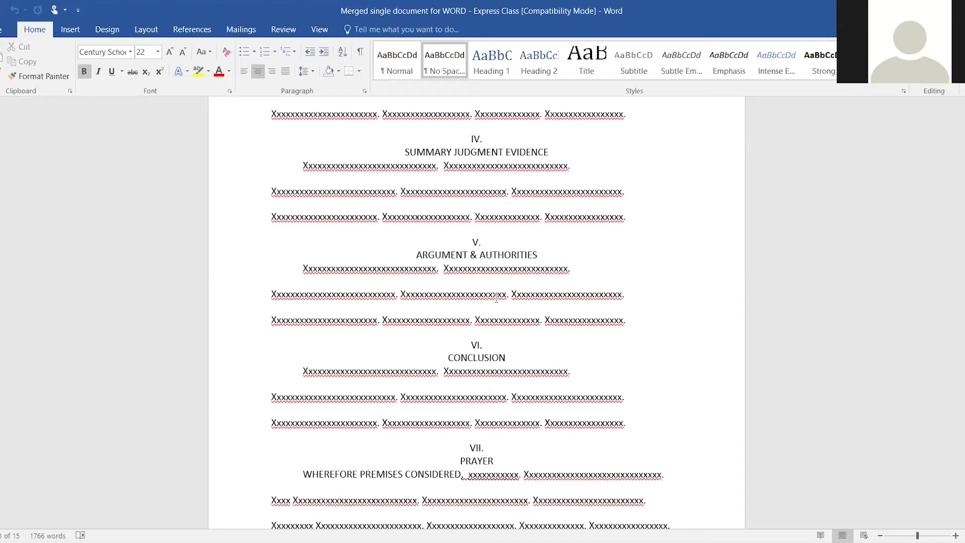
pyautogui.scroll(3, 666, 271)
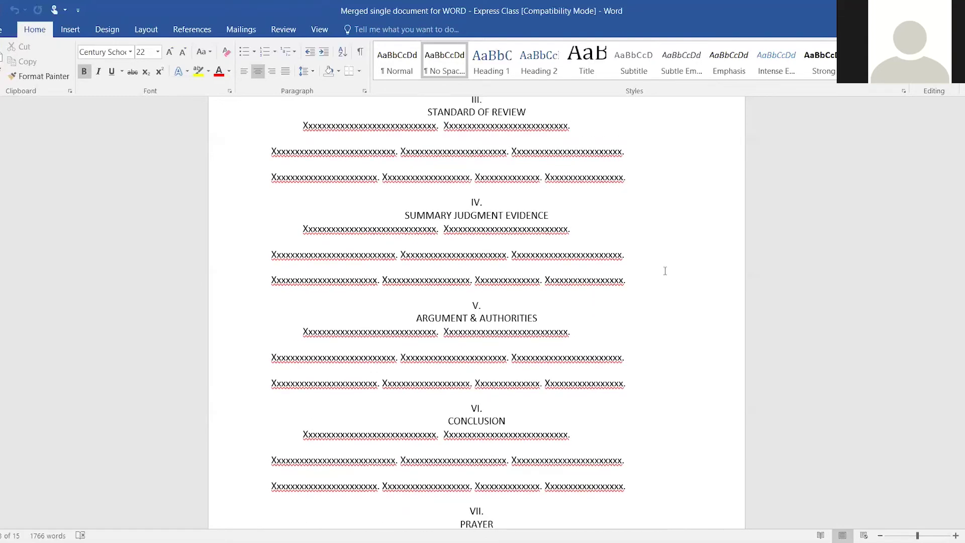
pyautogui.scroll(2, 665, 271)
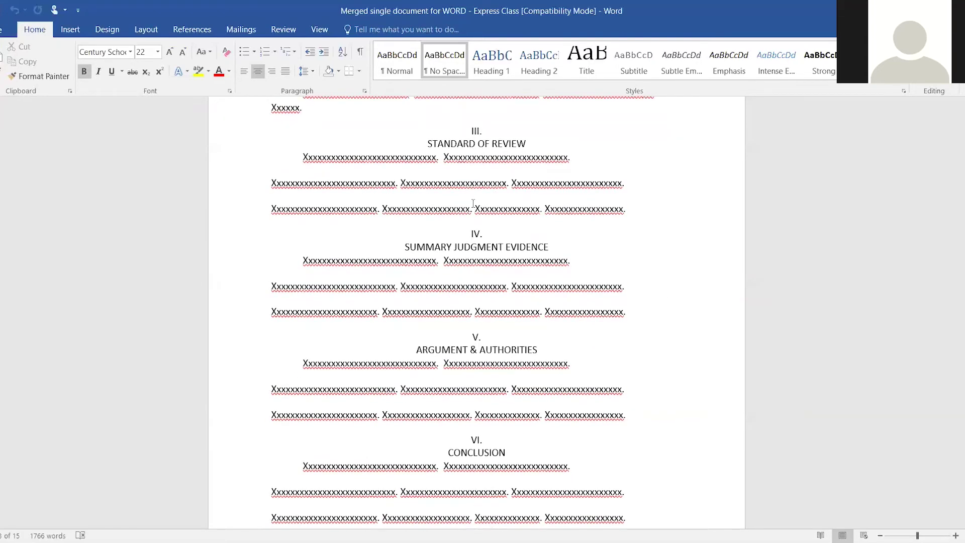
pyautogui.scroll(-1, 473, 203)
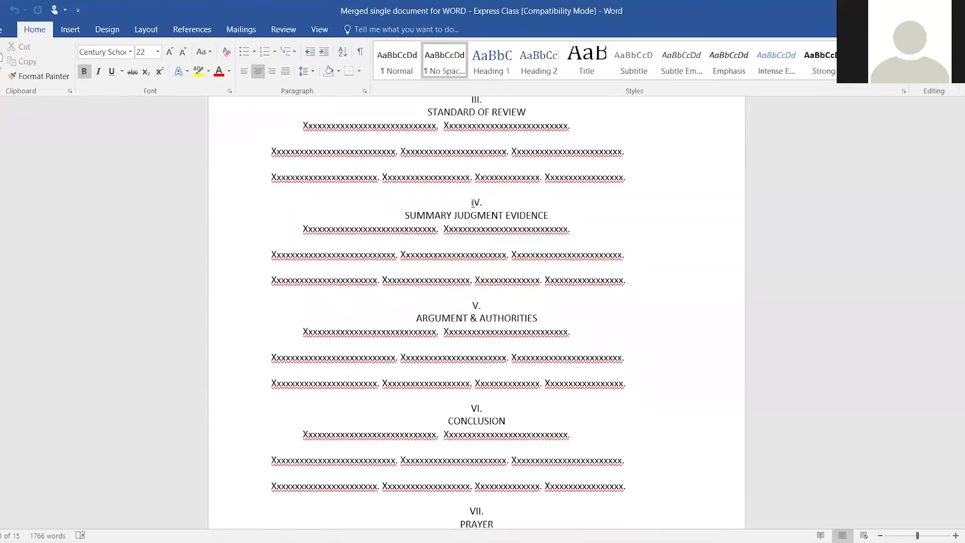
# Step: Scroll the sample motion to the 'WHEREFORE PREMISES CONSIDERED' prayer and the SIGNATURE BLOCK page heading
pyautogui.scroll(-2, 461, 290)
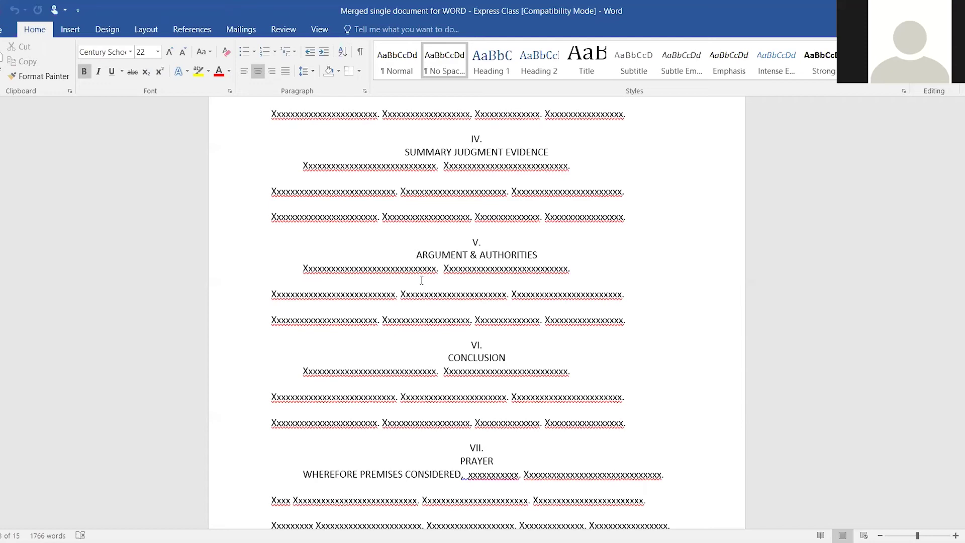
pyautogui.scroll(-2, 418, 352)
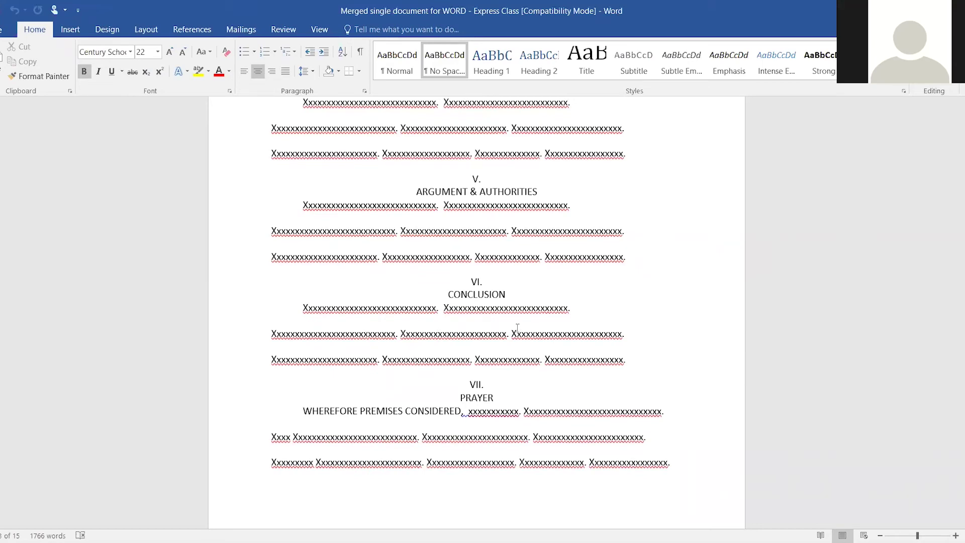
pyautogui.scroll(-3, 516, 332)
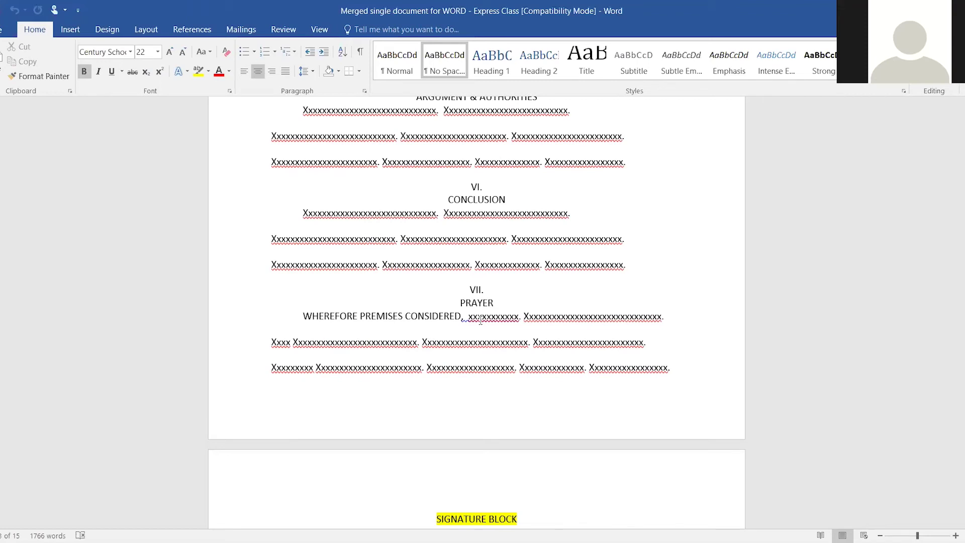
# Step: Scroll through the Rule 21a Certificate of Service page toward the NOTICE OF HEARING/SUBMISSION template
pyautogui.scroll(-5, 480, 320)
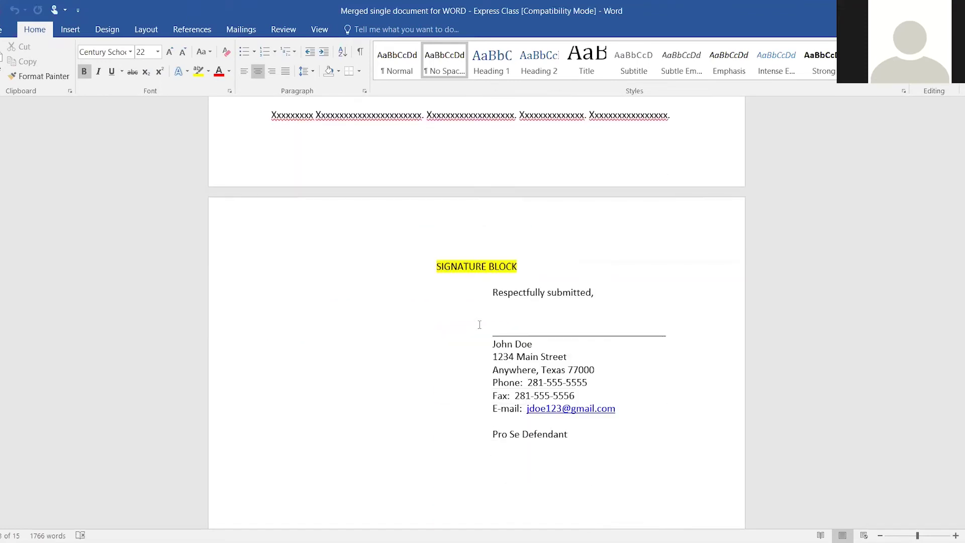
pyautogui.scroll(-1, 480, 325)
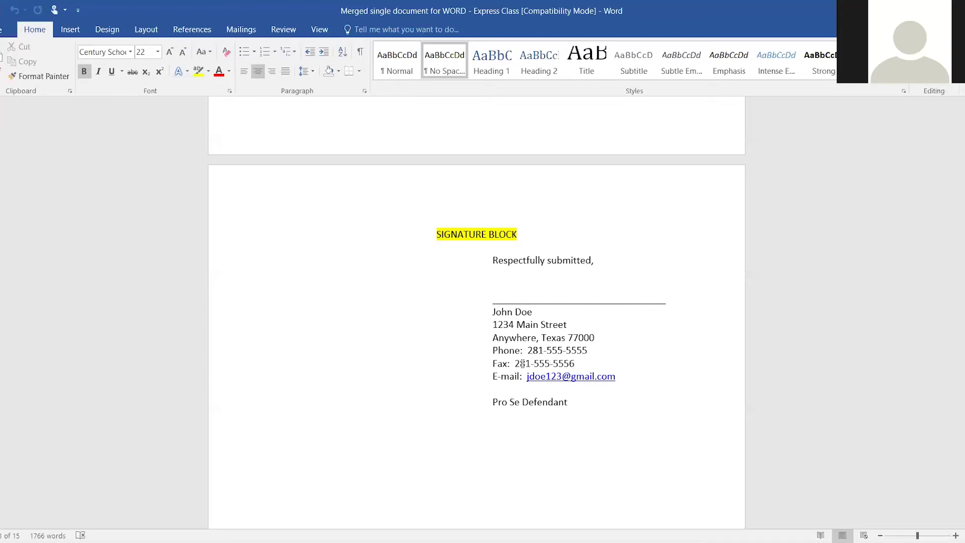
pyautogui.scroll(-10, 585, 397)
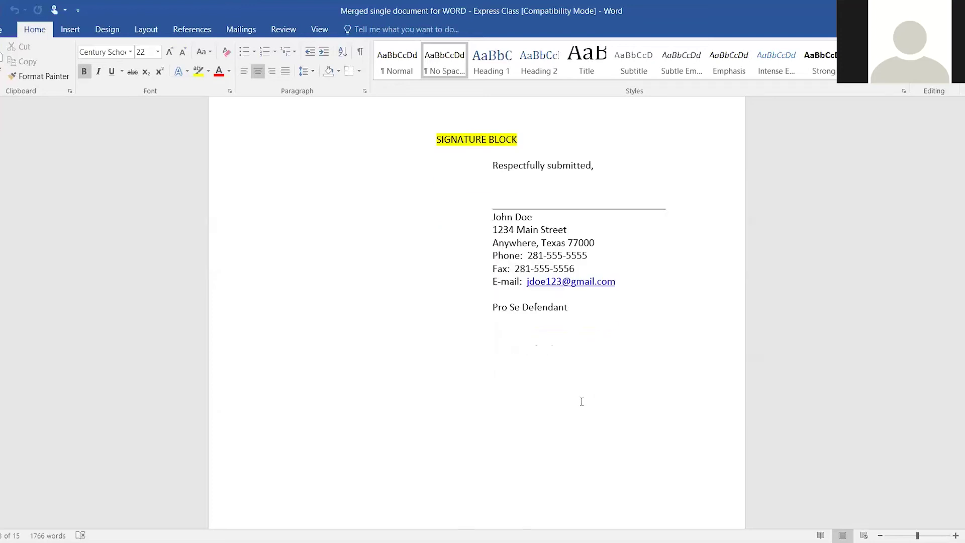
pyautogui.scroll(-5, 585, 412)
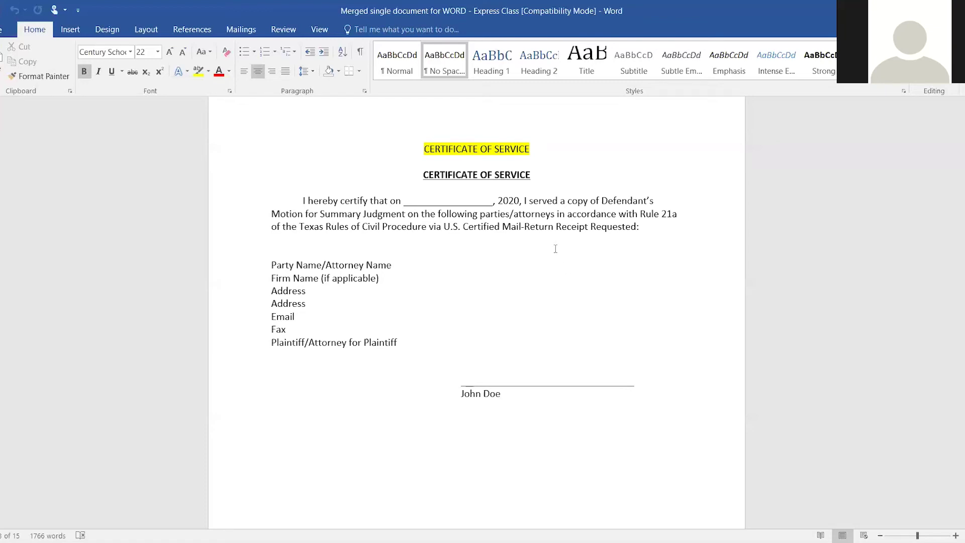
pyautogui.scroll(-1, 553, 257)
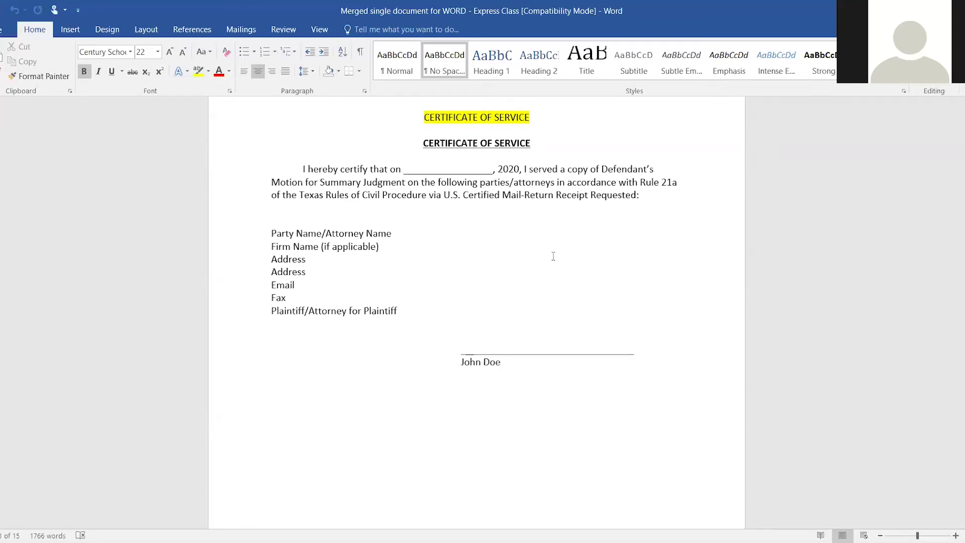
pyautogui.scroll(-3, 553, 256)
pyautogui.scroll(2, 555, 256)
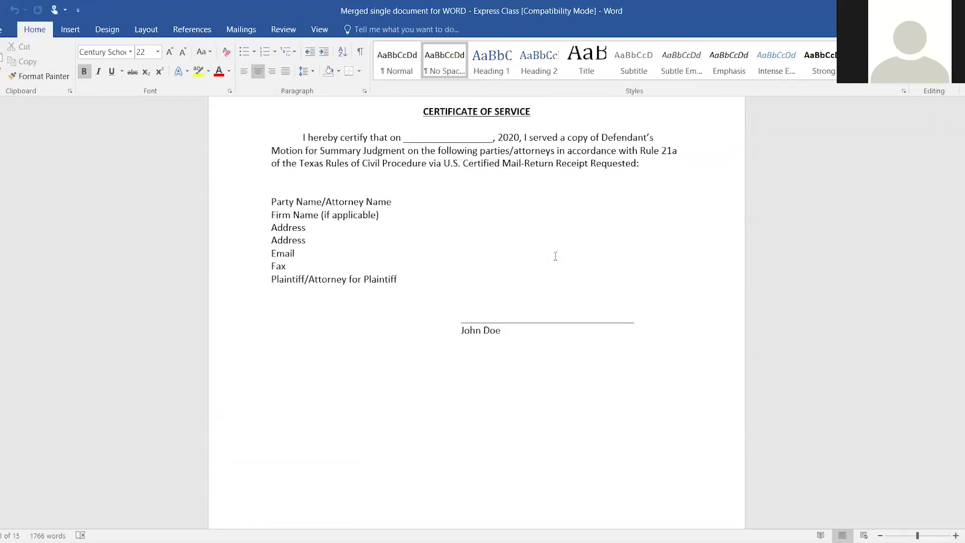
pyautogui.scroll(-10, 556, 256)
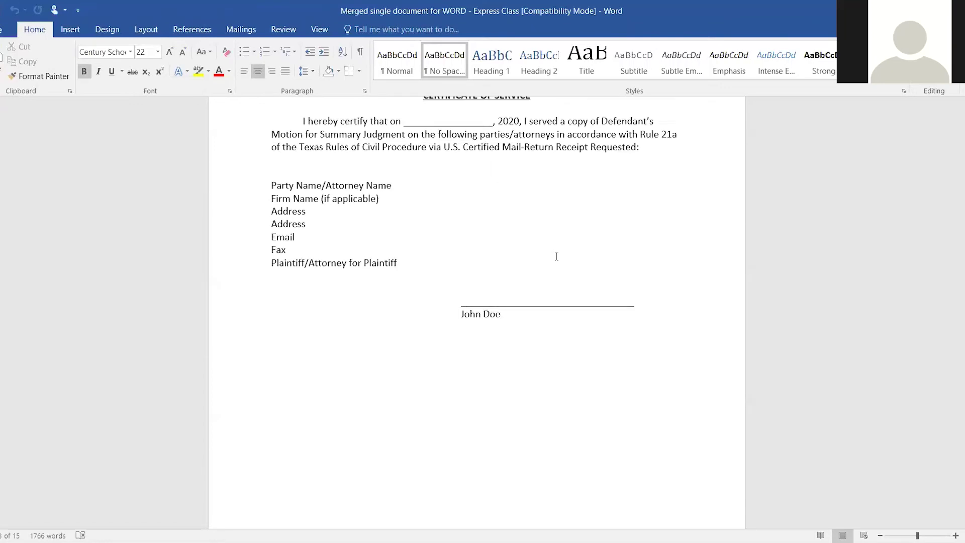
# Step: Scroll the Notice of Oral Hearing template to show its hearing paragraph and SIGNATURE BLOCK heading
pyautogui.scroll(-3, 558, 257)
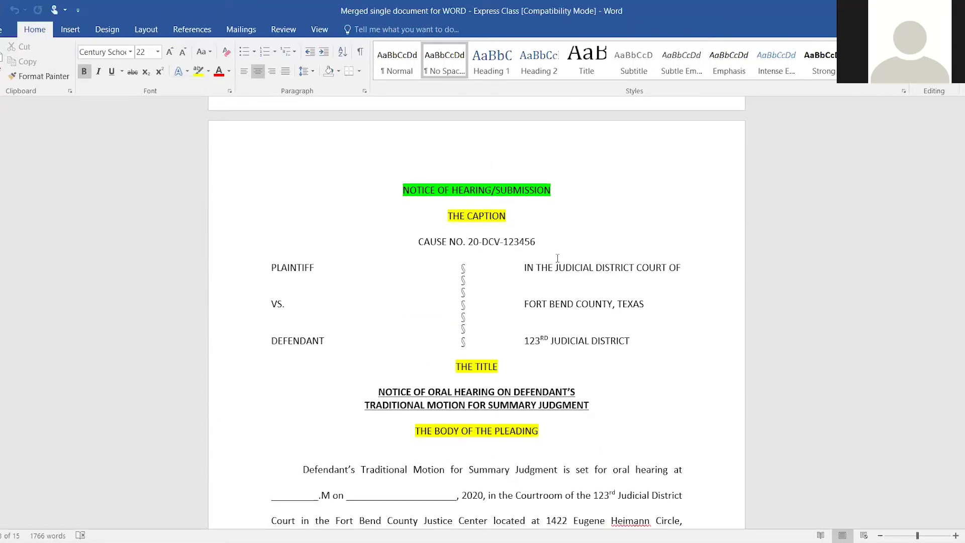
pyautogui.scroll(-1, 557, 258)
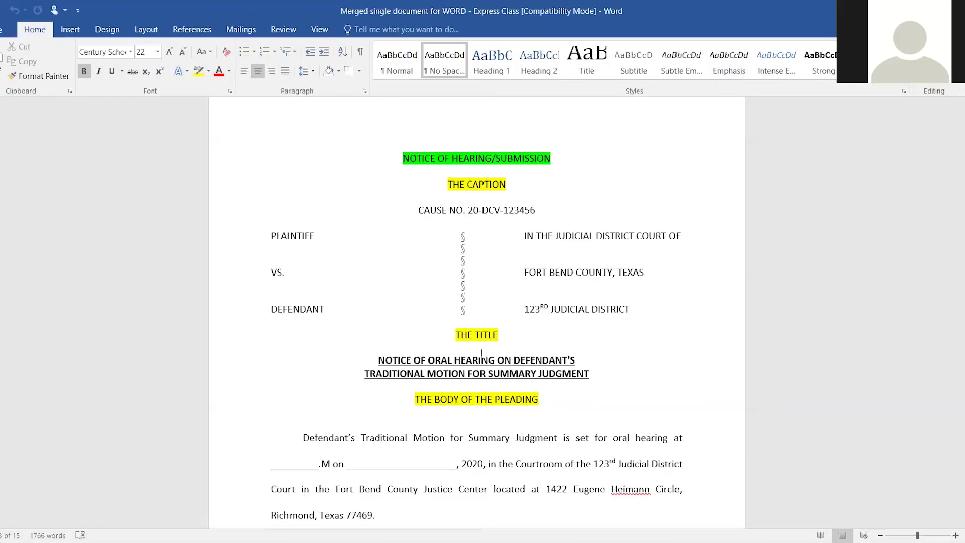
pyautogui.scroll(-2, 355, 327)
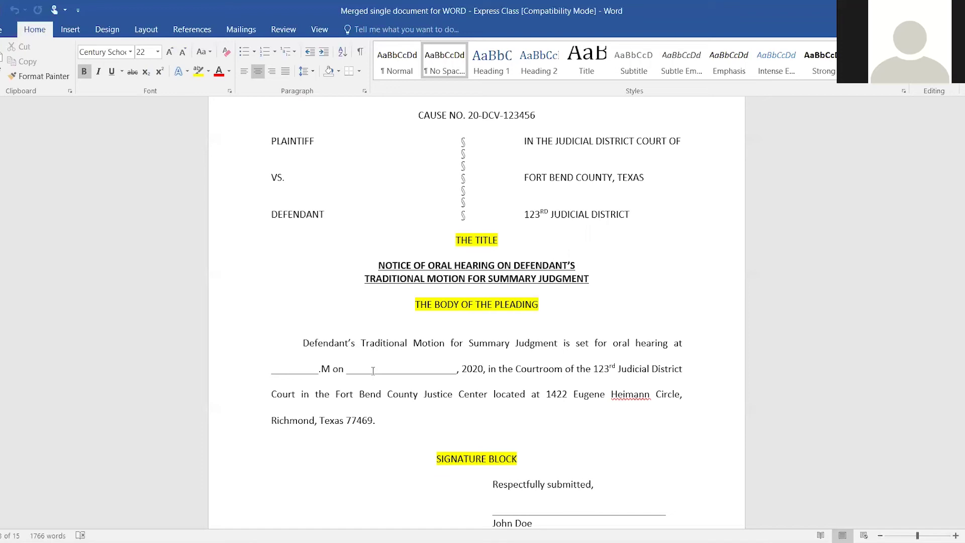
# Step: Scroll past the notice's signature and certificate of service to the ORDER Granting Summary Judgment page
pyautogui.scroll(-5, 373, 371)
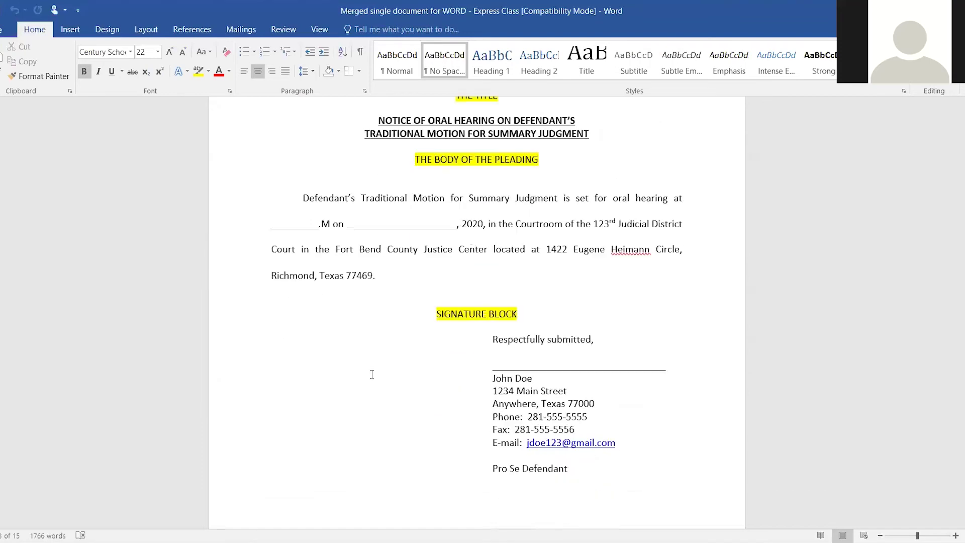
pyautogui.scroll(-3, 372, 373)
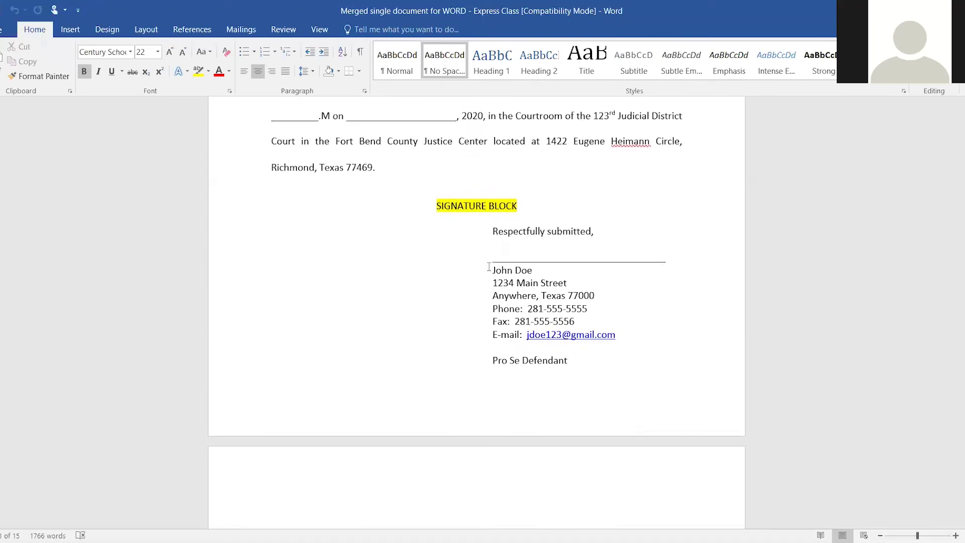
pyautogui.scroll(-1, 419, 251)
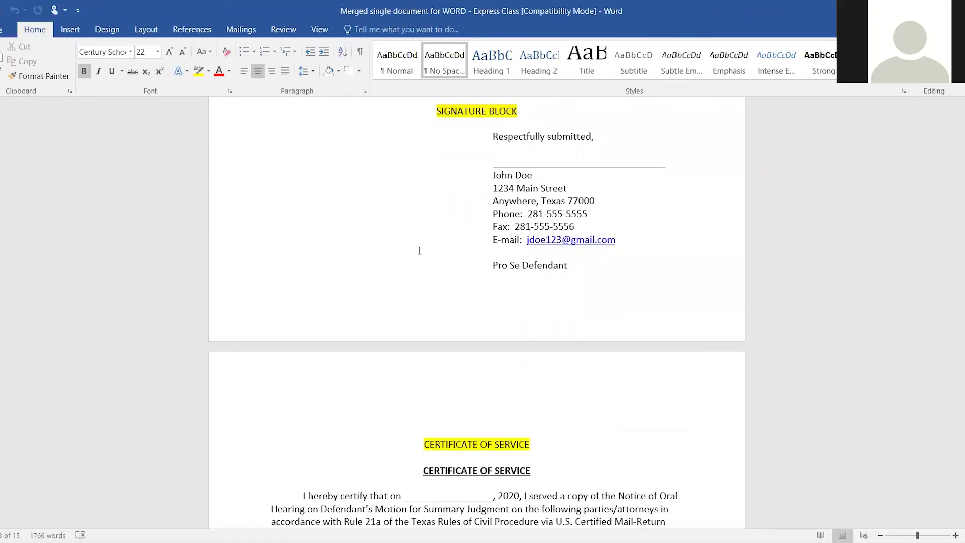
pyautogui.scroll(-6, 417, 297)
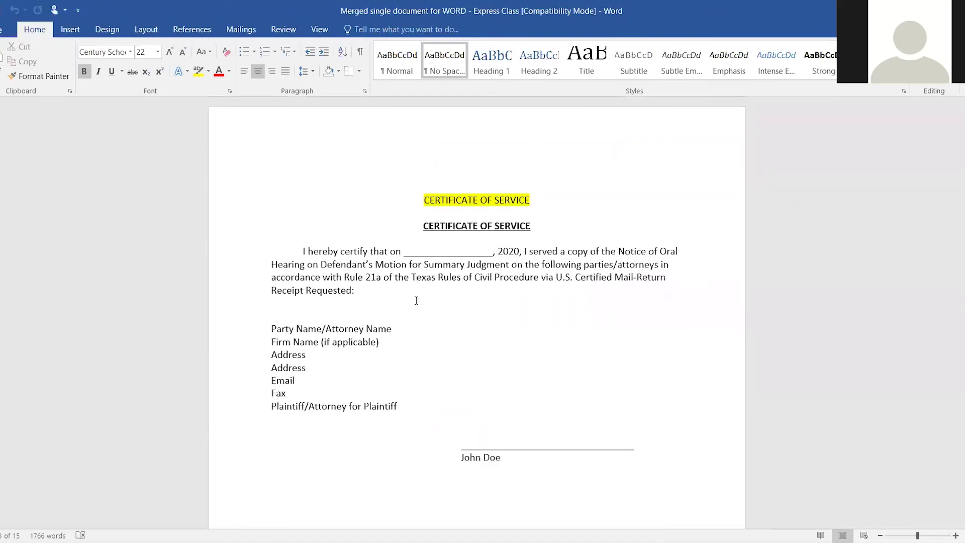
pyautogui.scroll(-3, 415, 302)
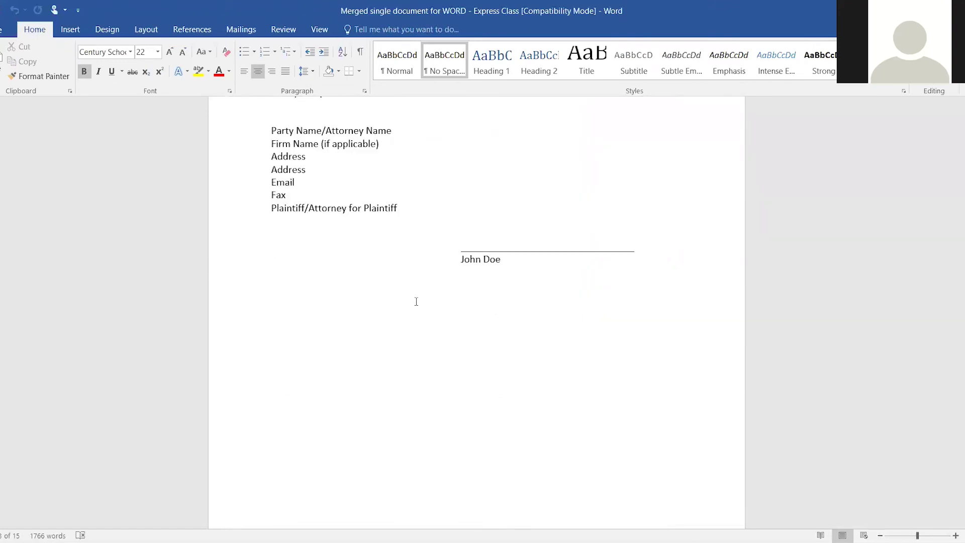
pyautogui.scroll(-2, 416, 302)
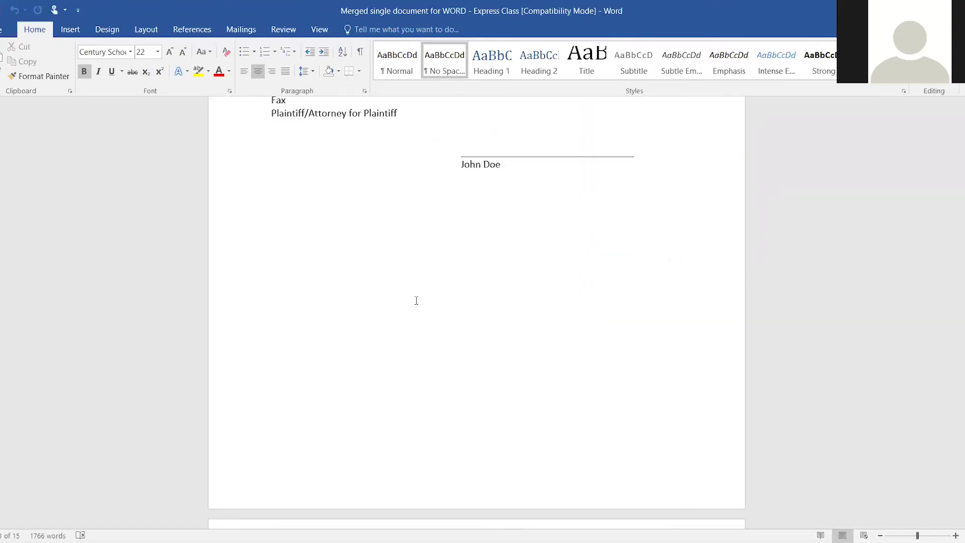
pyautogui.scroll(-7, 416, 300)
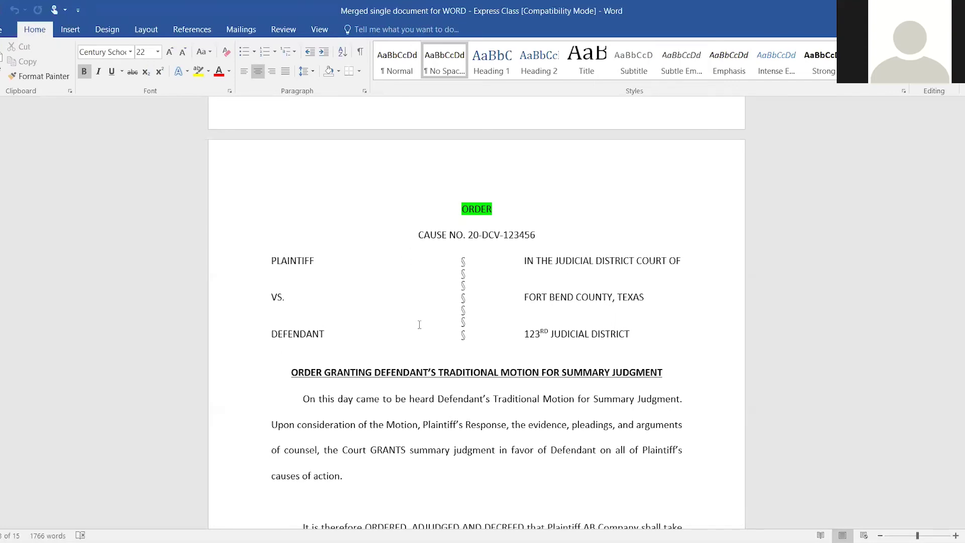
# Step: Scroll through the order to the Sample Captions page starting with Form 1B:2, District Court
pyautogui.scroll(-1, 419, 325)
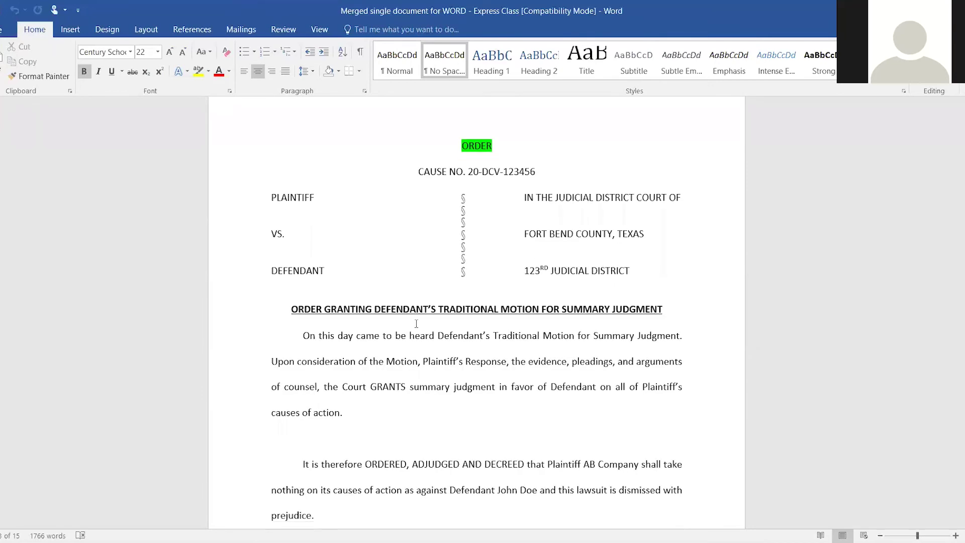
pyautogui.scroll(-1, 415, 369)
pyautogui.scroll(-1, 413, 359)
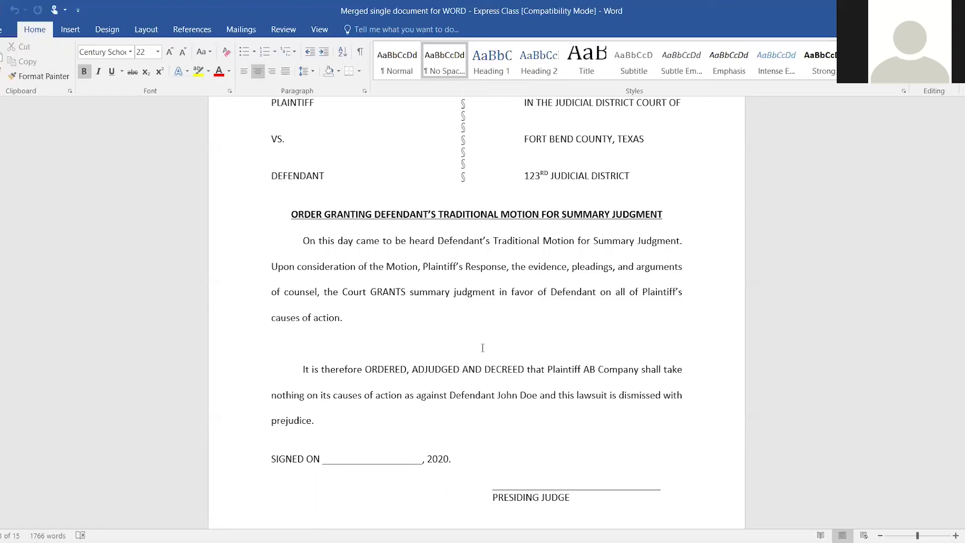
pyautogui.scroll(-10, 486, 394)
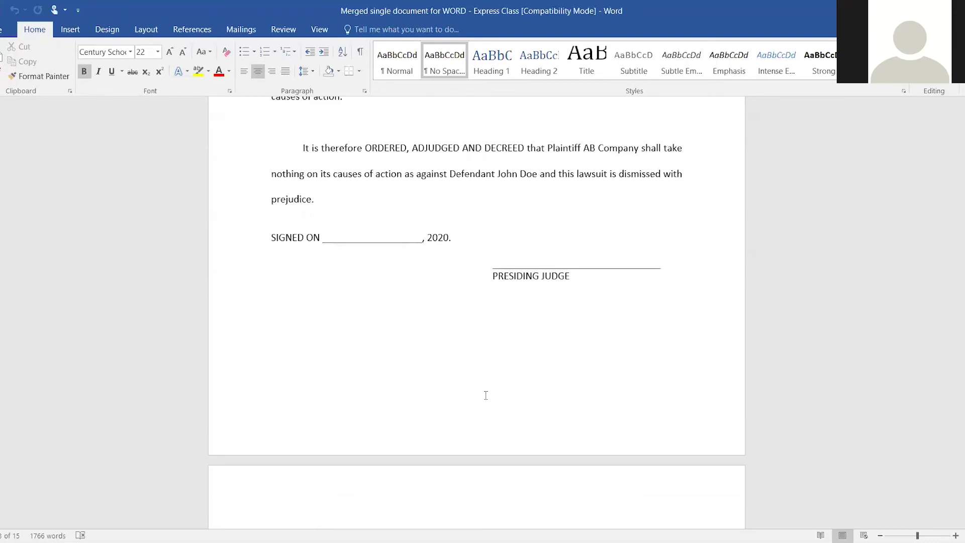
pyautogui.scroll(-4, 486, 394)
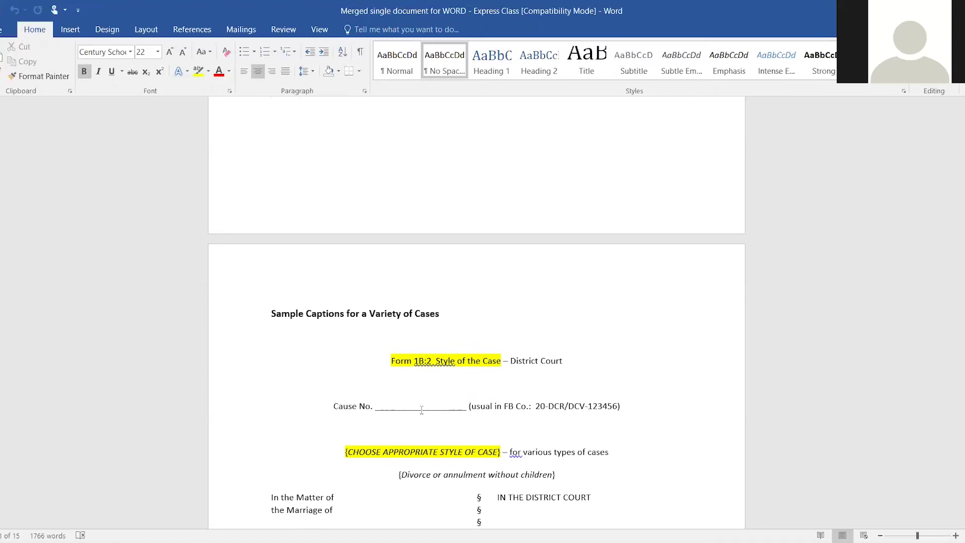
pyautogui.scroll(-2, 417, 415)
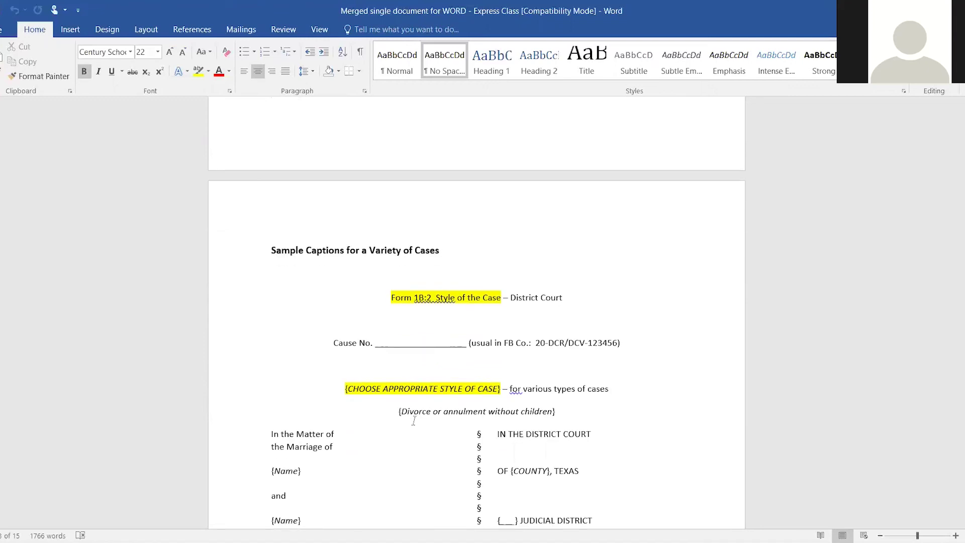
pyautogui.scroll(-1, 413, 420)
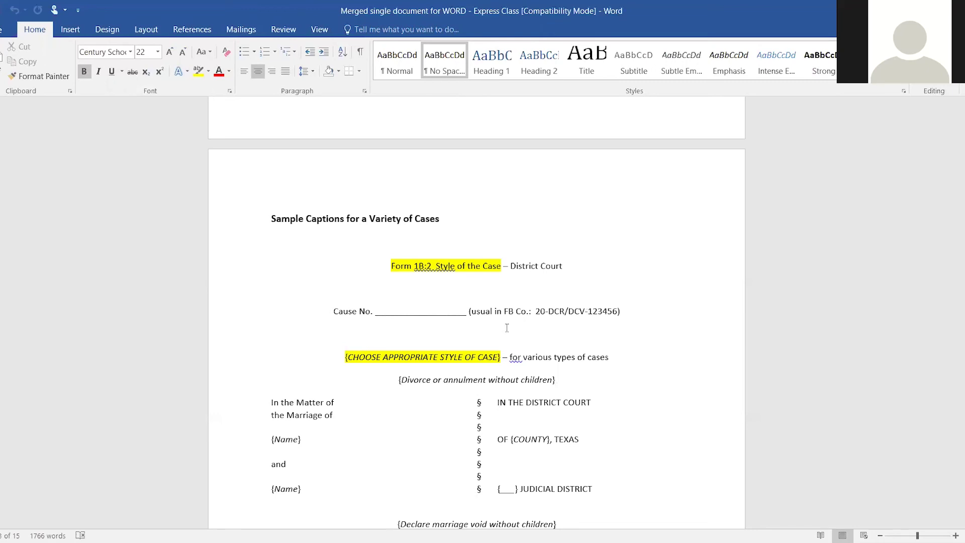
pyautogui.scroll(-3, 507, 329)
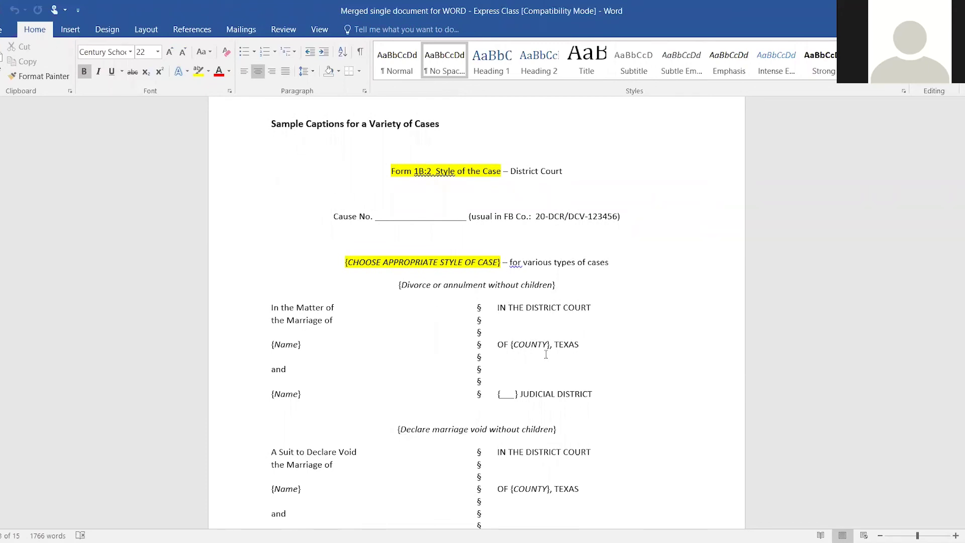
pyautogui.scroll(-1, 546, 355)
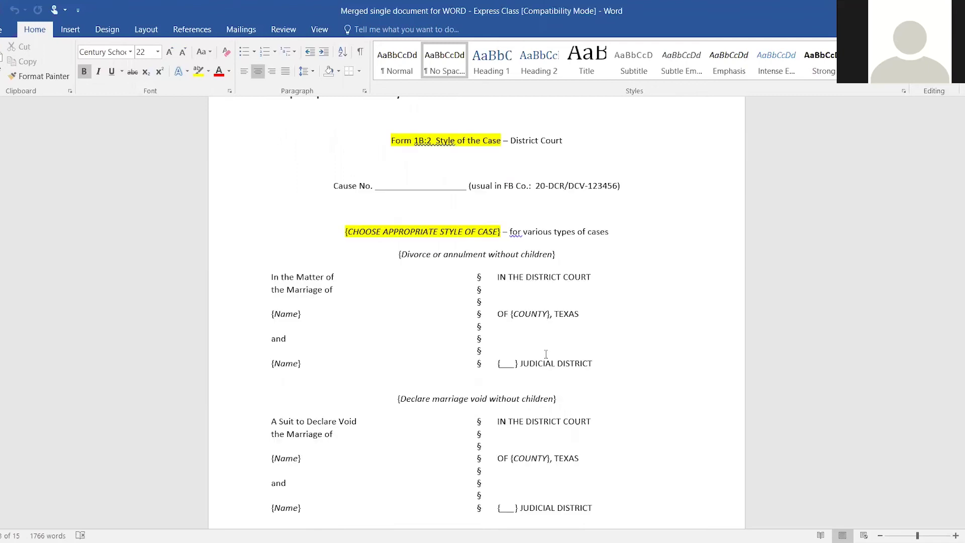
pyautogui.scroll(-1, 355, 330)
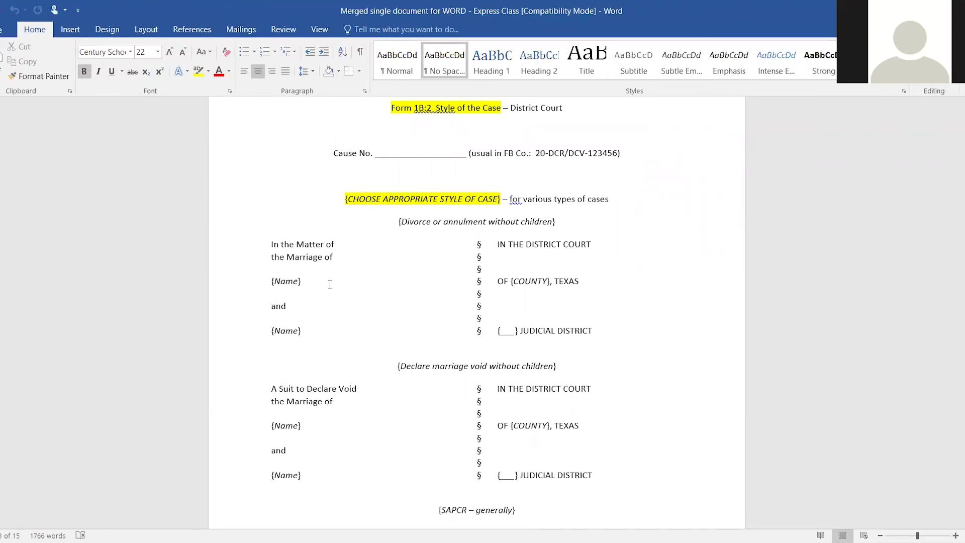
pyautogui.scroll(-1, 330, 285)
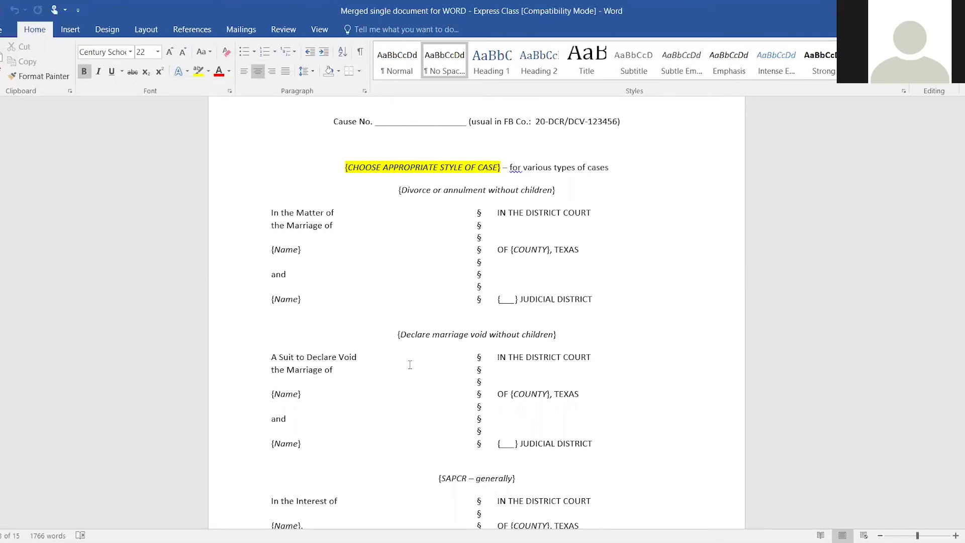
# Step: Scroll past the SAPCR generally caption to the SAPCR with divorce and protective order captions
pyautogui.scroll(-4, 412, 366)
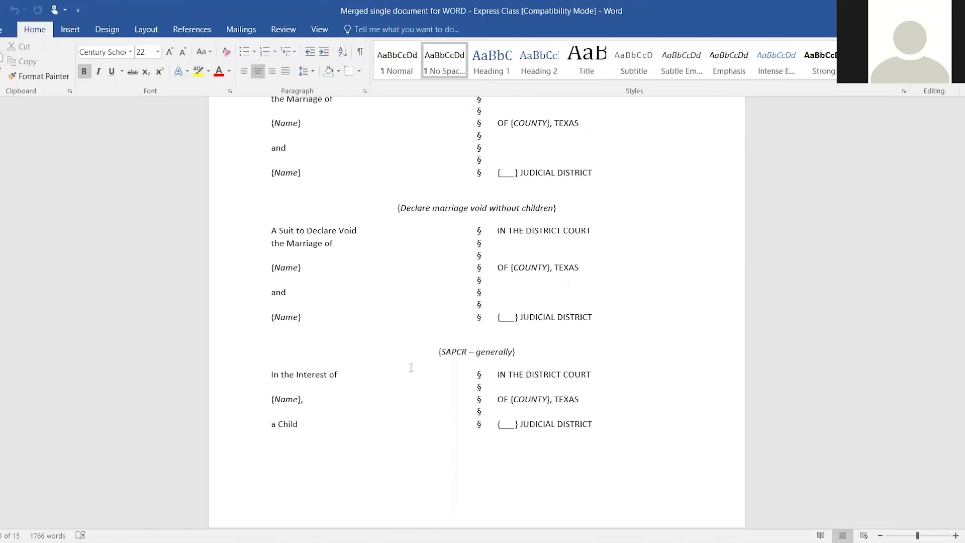
pyautogui.scroll(-2, 411, 368)
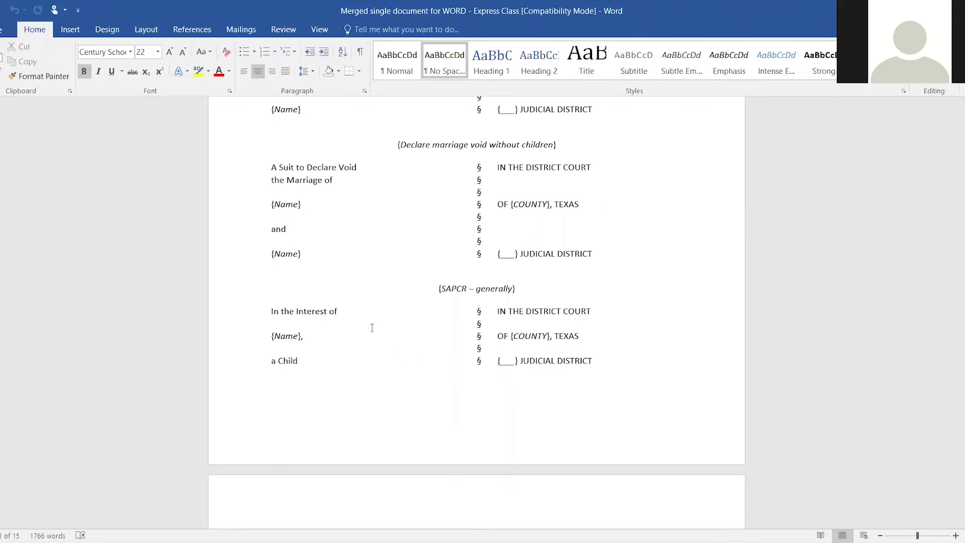
pyautogui.scroll(-1, 372, 328)
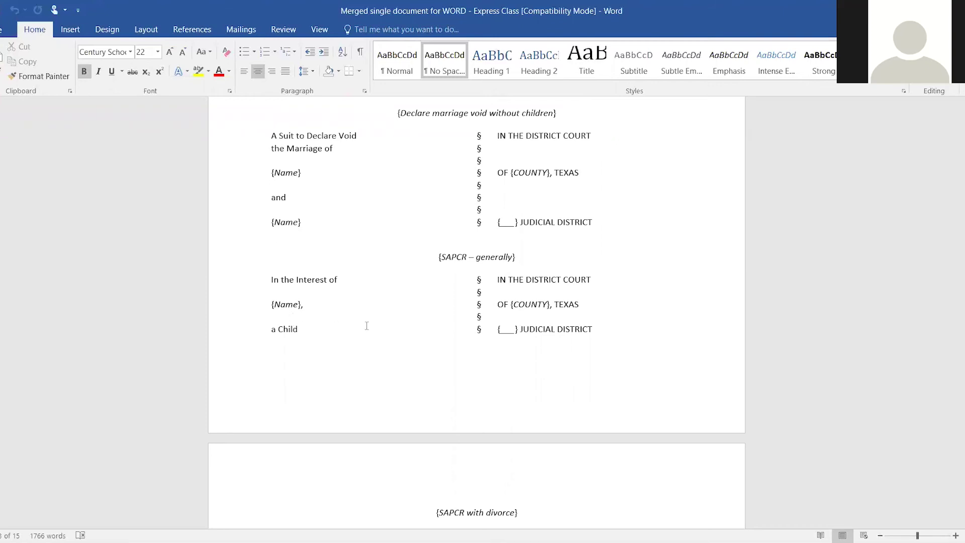
pyautogui.scroll(-9, 367, 326)
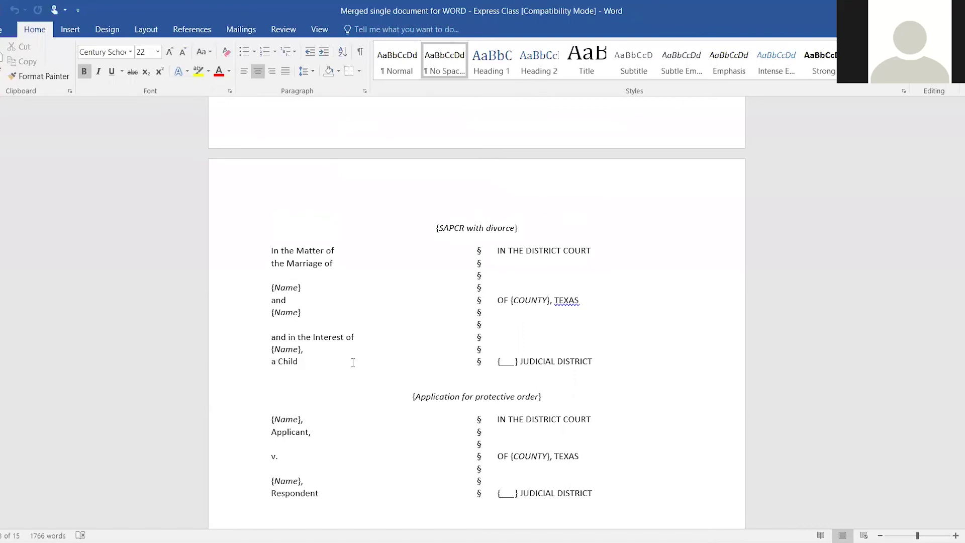
# Step: Scroll past the personal injury or commercial case caption to the Criminal caption page
pyautogui.scroll(-3, 354, 362)
pyautogui.scroll(-5, 391, 374)
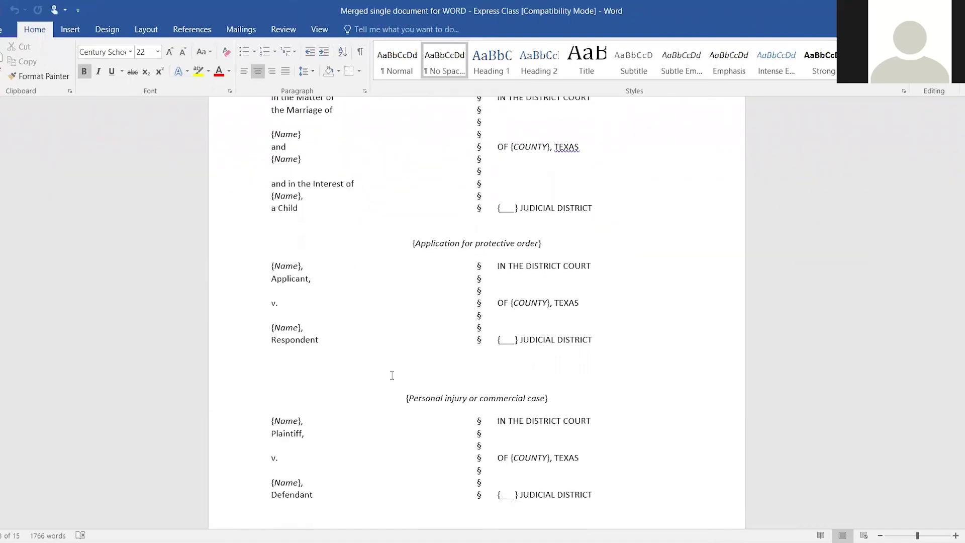
pyautogui.scroll(-3, 392, 375)
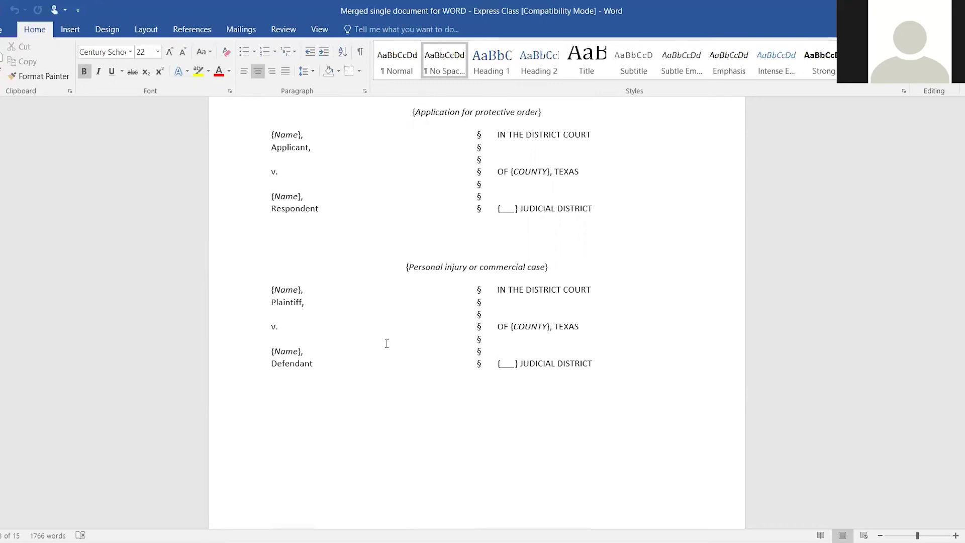
pyautogui.scroll(-1, 352, 304)
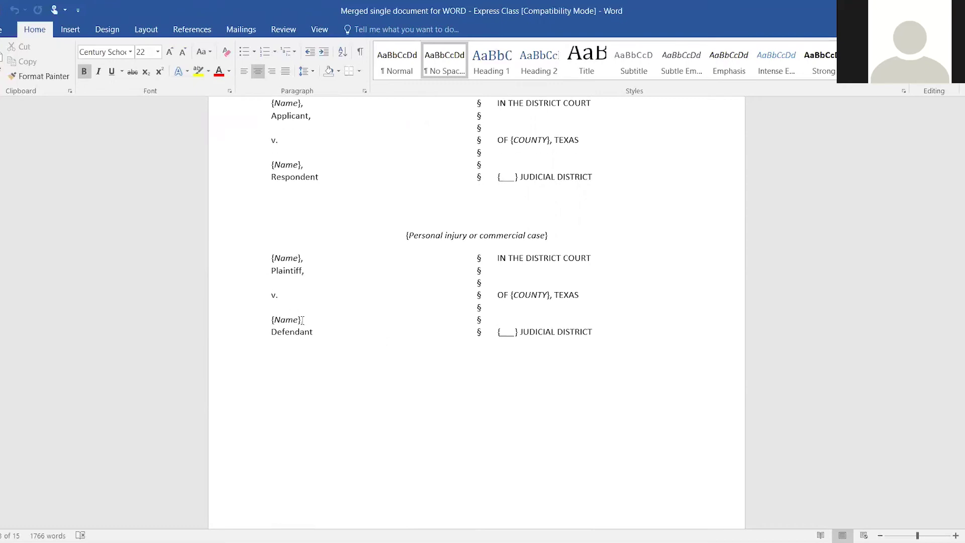
pyautogui.scroll(-1, 430, 352)
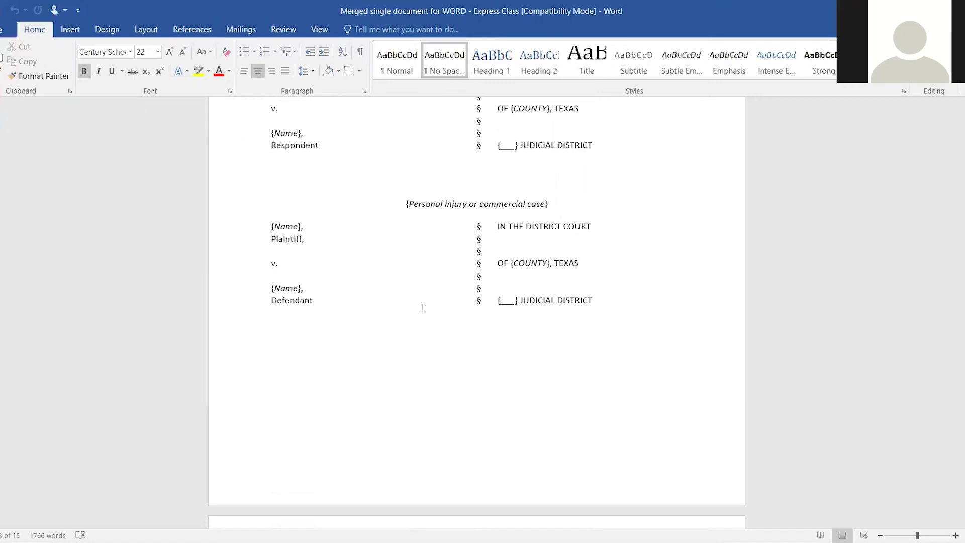
pyautogui.scroll(-5, 425, 310)
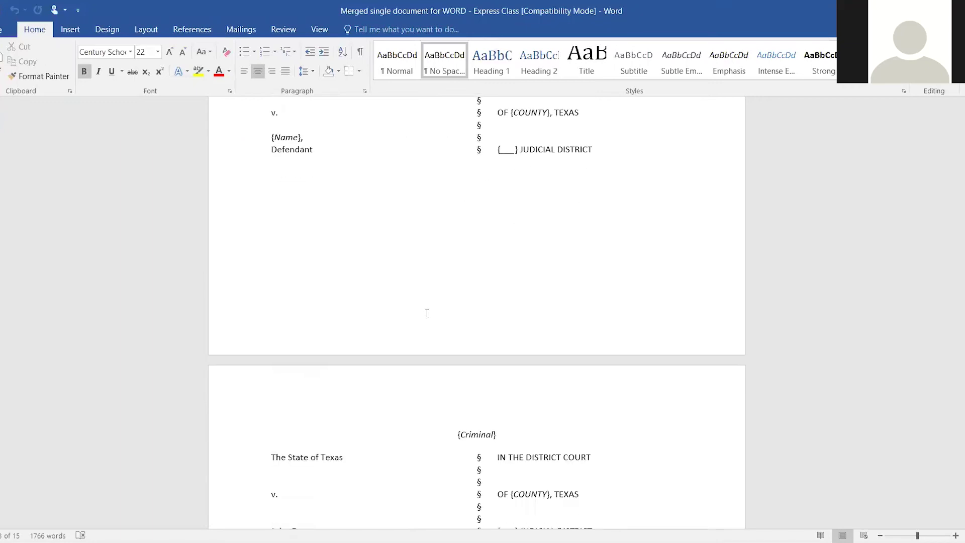
pyautogui.scroll(-5, 427, 314)
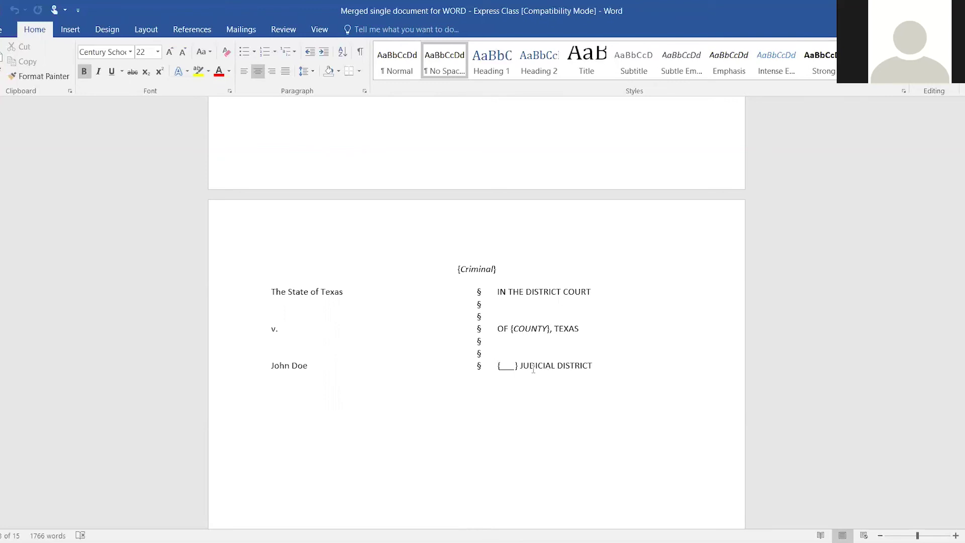
pyautogui.scroll(-2, 532, 369)
pyautogui.scroll(4, 534, 371)
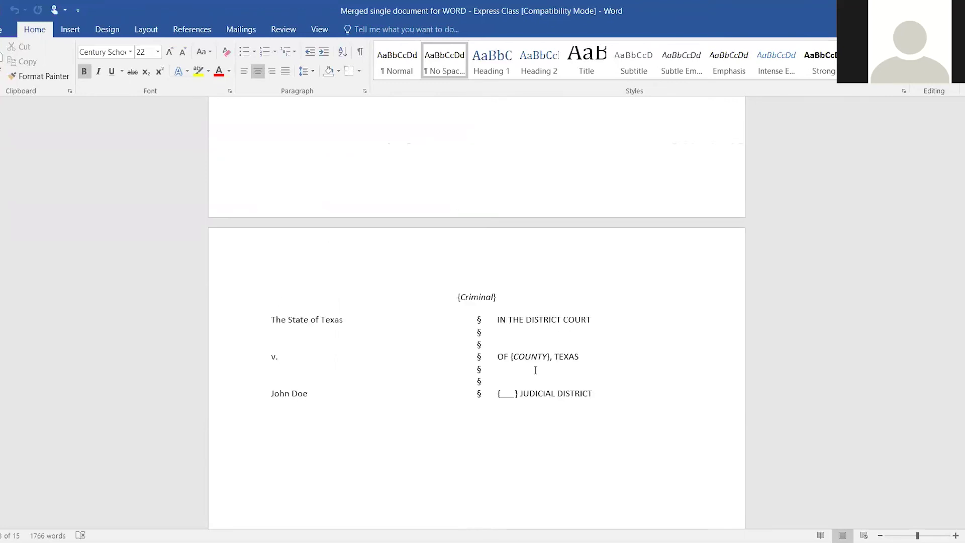